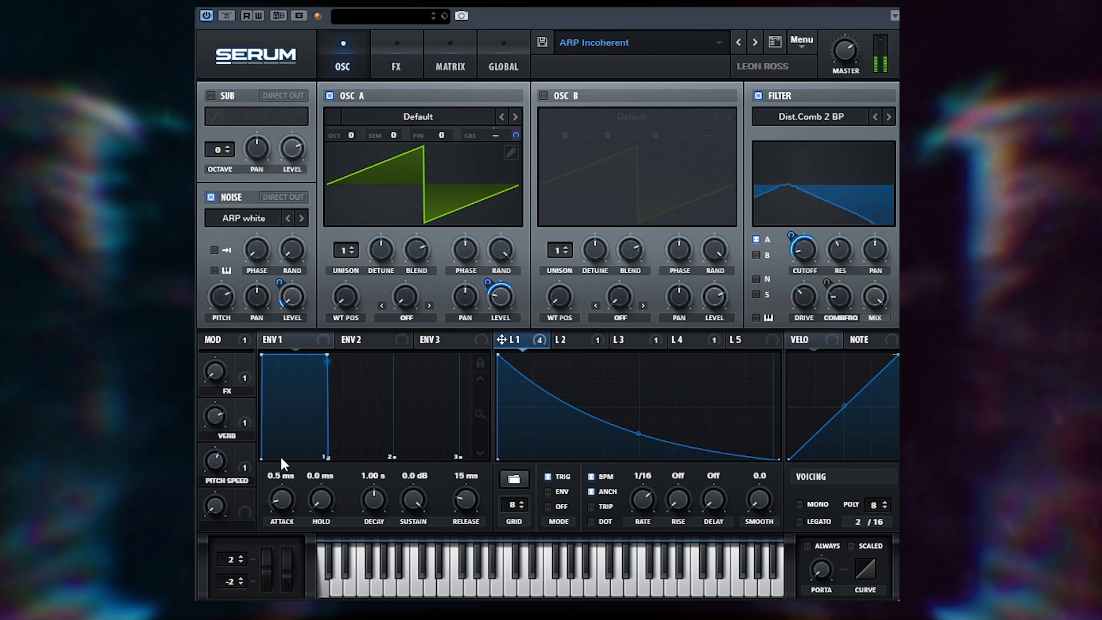
# Add one Serum_x64 instrument track to the project, routed to Stereo Out.
pyautogui.moveTo(208, 415)
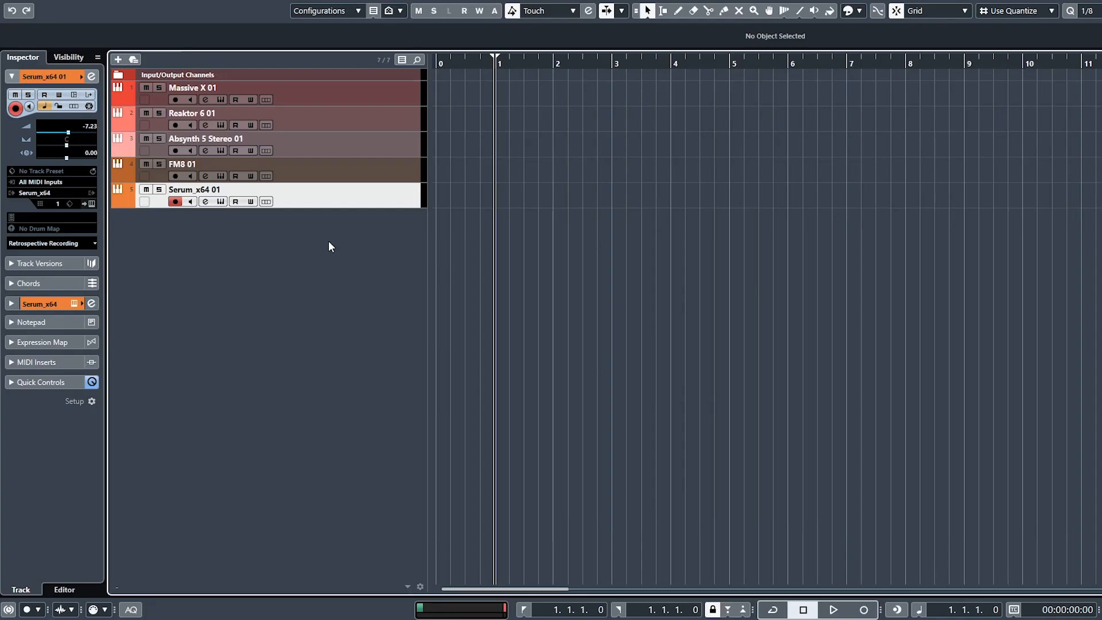
pyautogui.rightClick(329, 239)
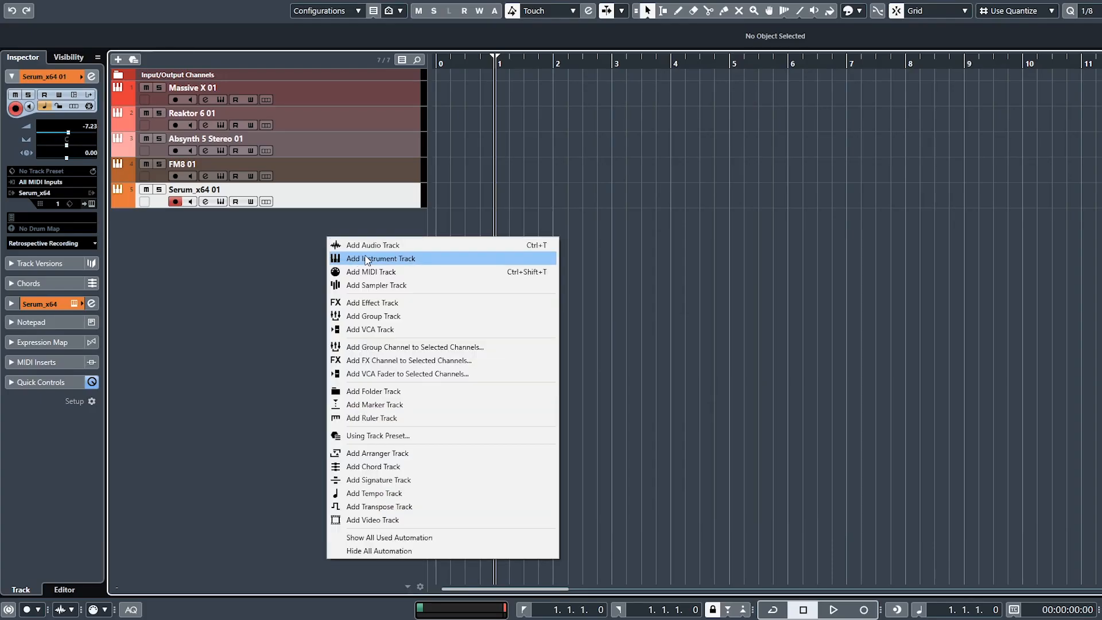
pyautogui.click(373, 253)
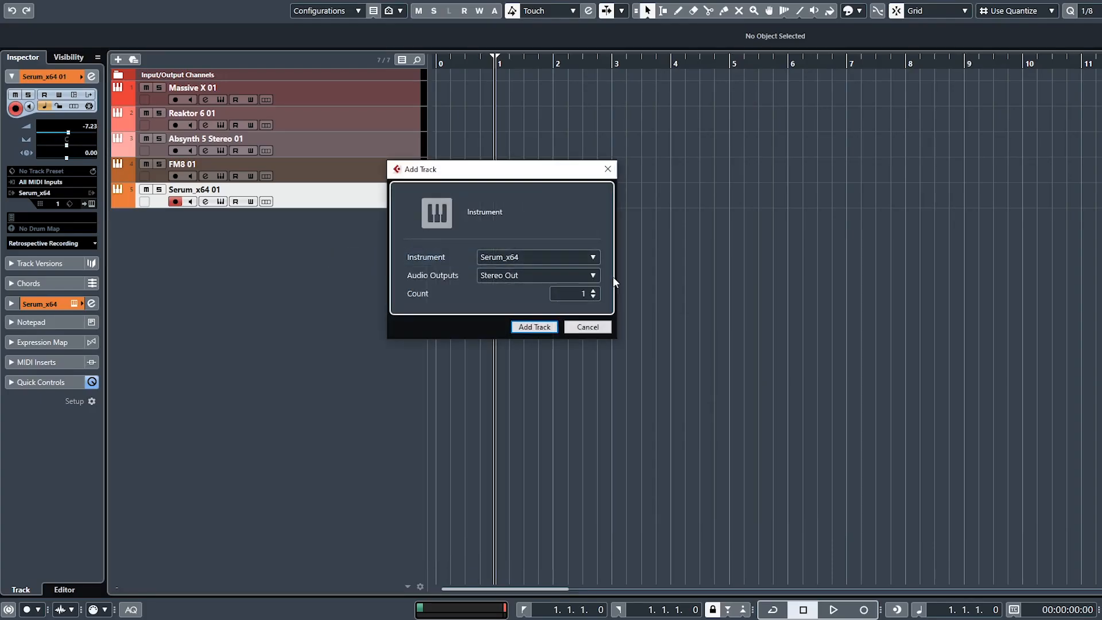
pyautogui.click(544, 329)
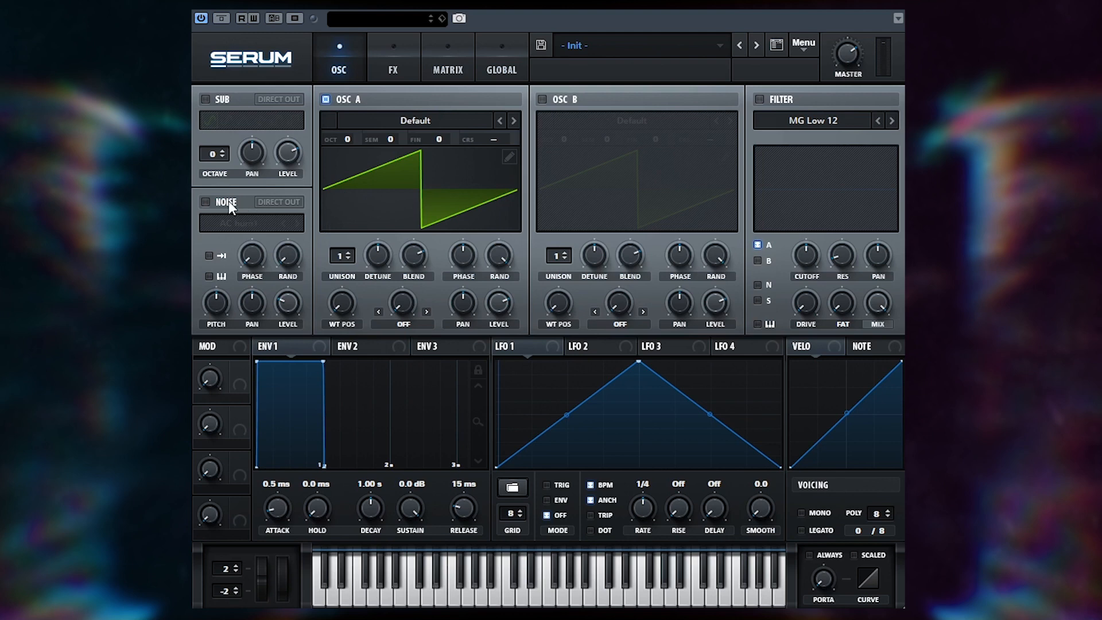
# Turn on the noise oscillator and load the ARP white sample from the Analog category.
pyautogui.click(228, 201)
pyautogui.click(235, 223)
pyautogui.moveTo(344, 243)
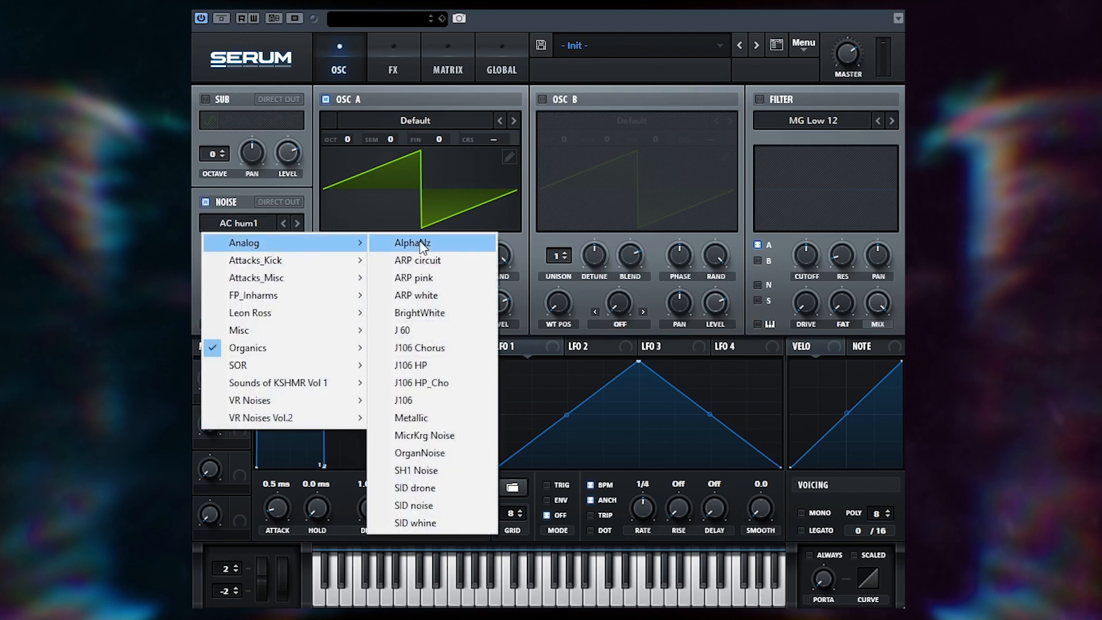
pyautogui.click(451, 299)
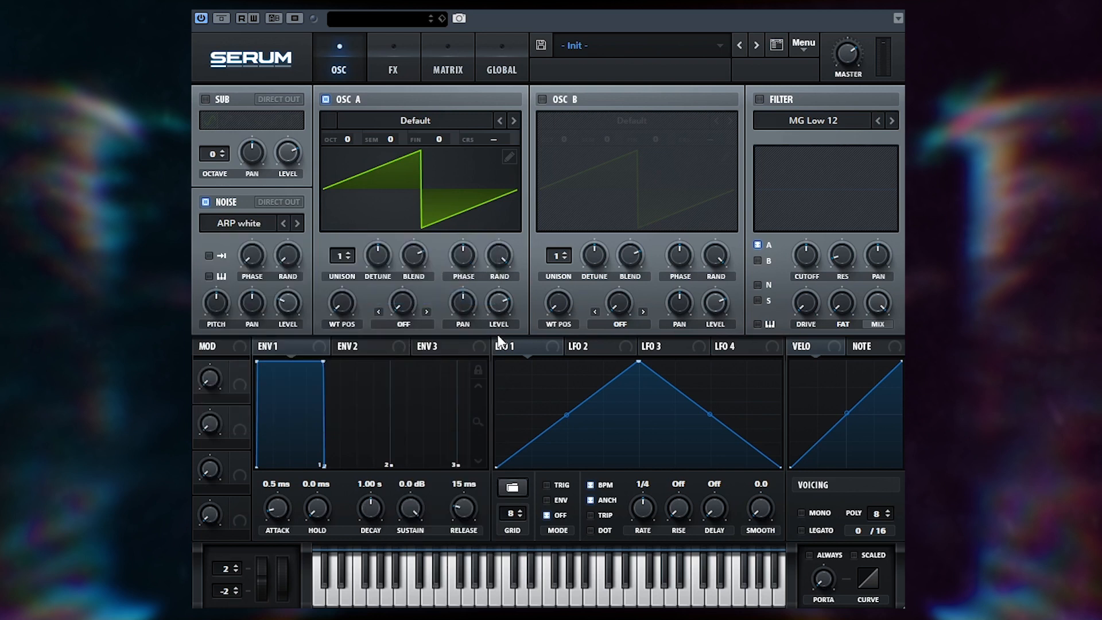
# Adjust the noise pitch with oscillator A off, and return to oscillator A with the noise oscillator switched off.
pyautogui.click(326, 98)
pyautogui.moveTo(214, 291)
pyautogui.mouseDown()
pyautogui.moveTo(208, 209)
pyautogui.moveTo(200, 294)
pyautogui.mouseUp()
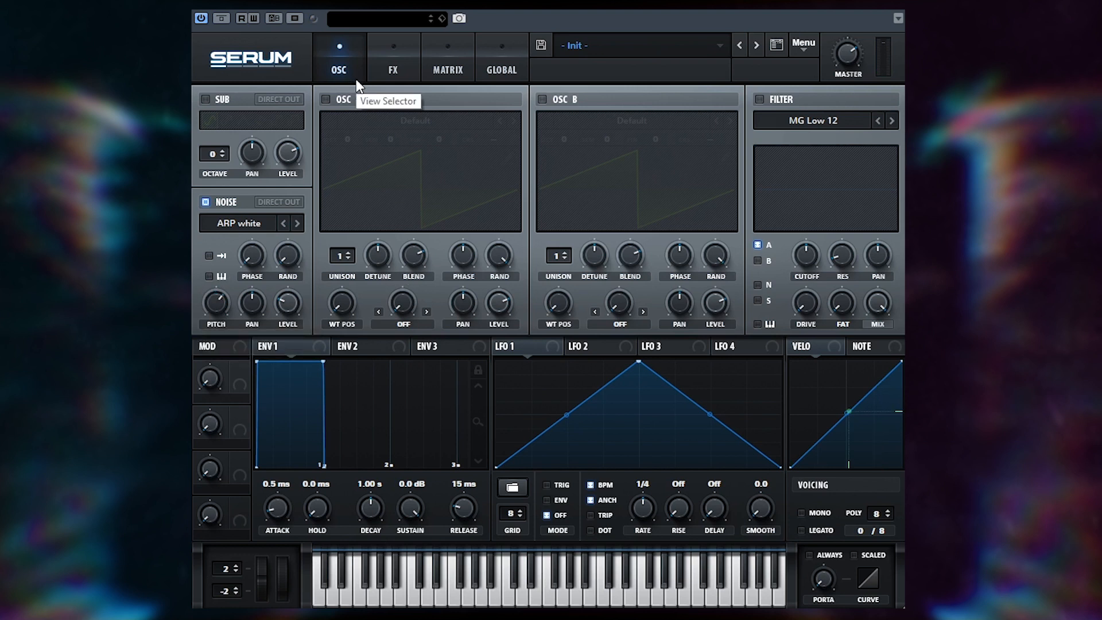
pyautogui.click(366, 129)
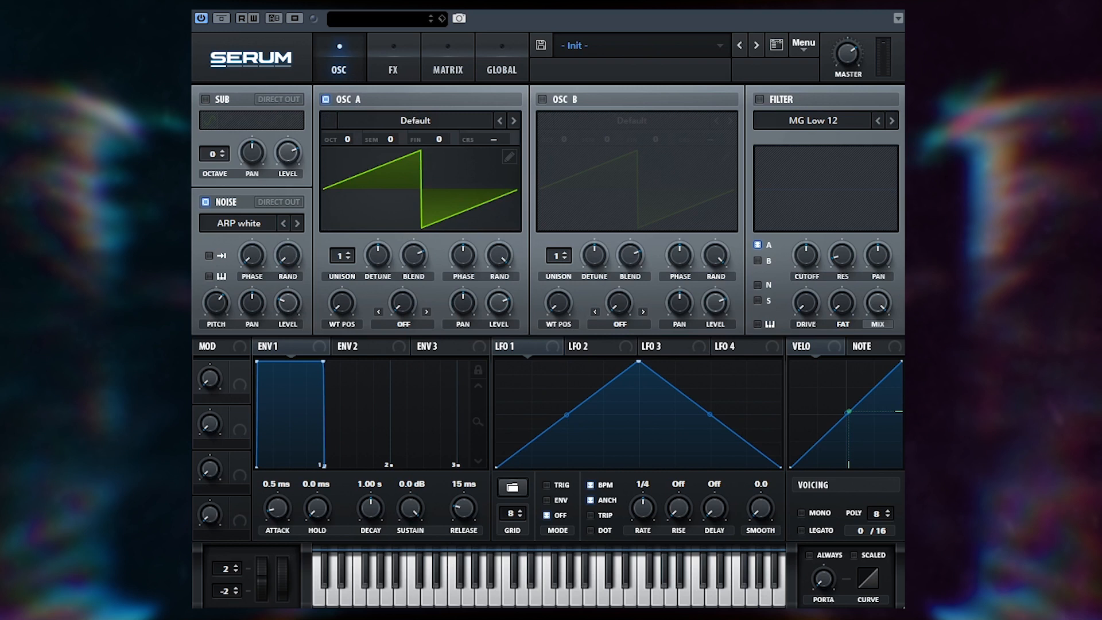
pyautogui.click(204, 201)
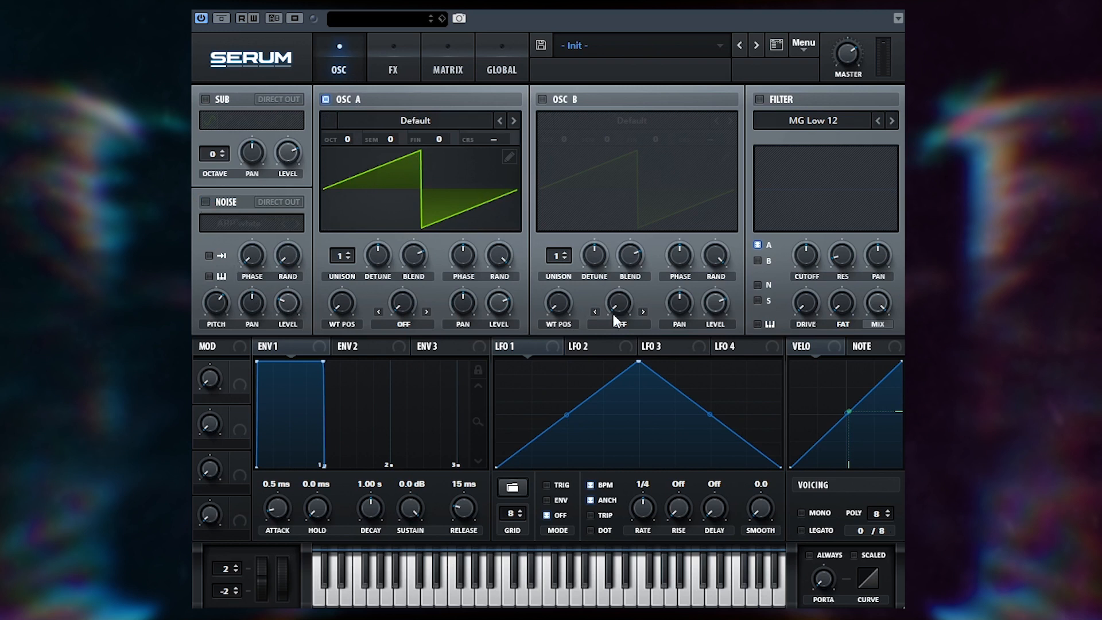
# Set LFO 2 to trigger mode at a 1/2 rate and load the basic square shape into it.
pyautogui.click(599, 353)
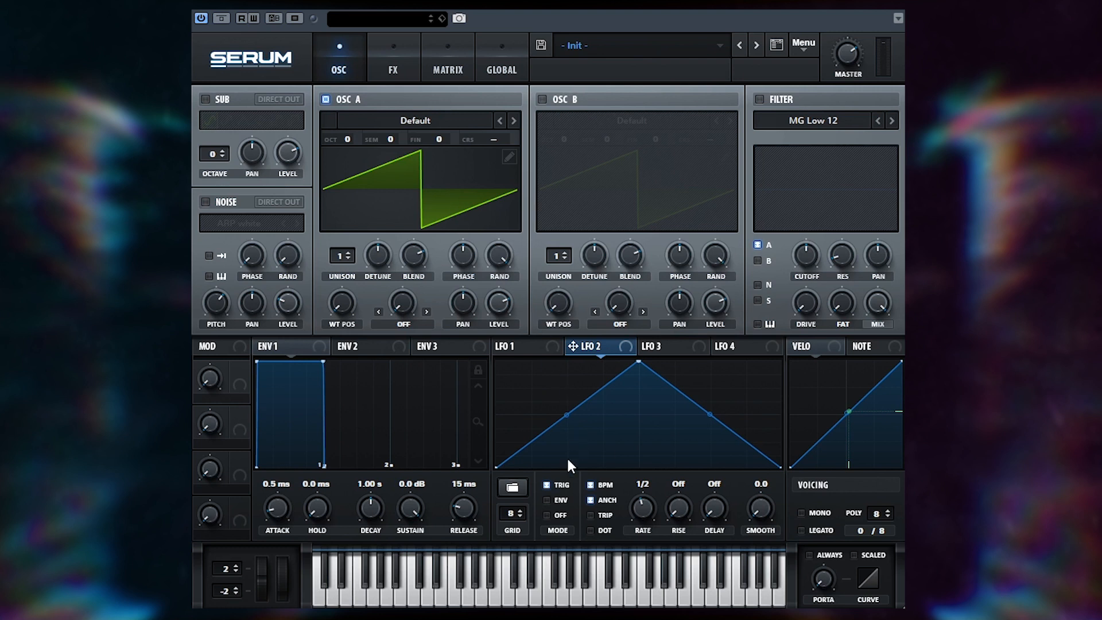
pyautogui.click(512, 486)
pyautogui.moveTo(663, 490)
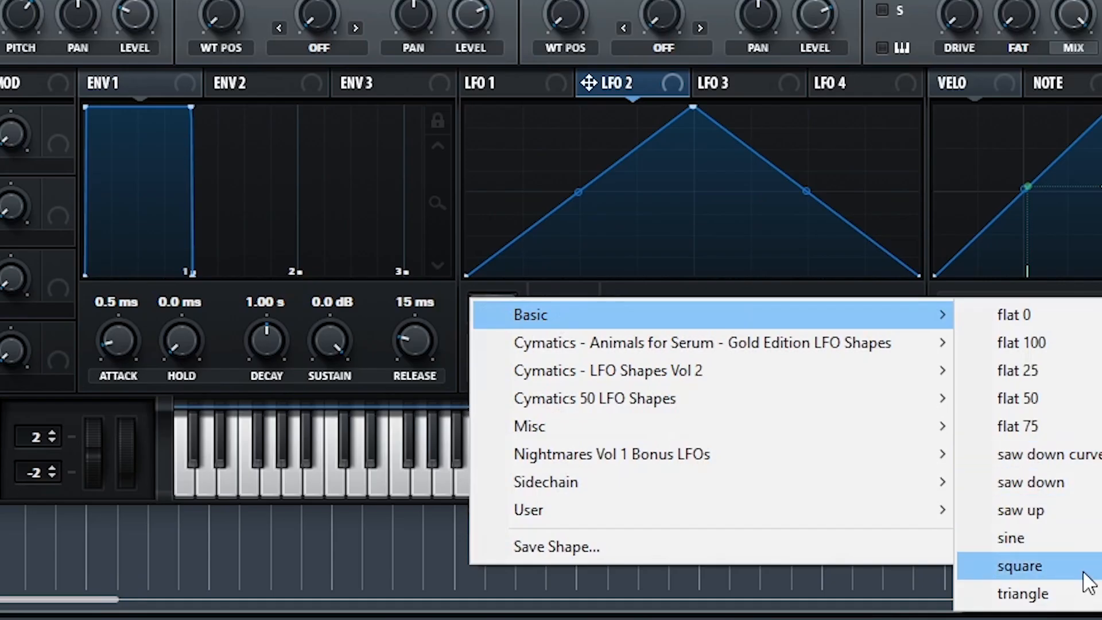
pyautogui.click(873, 618)
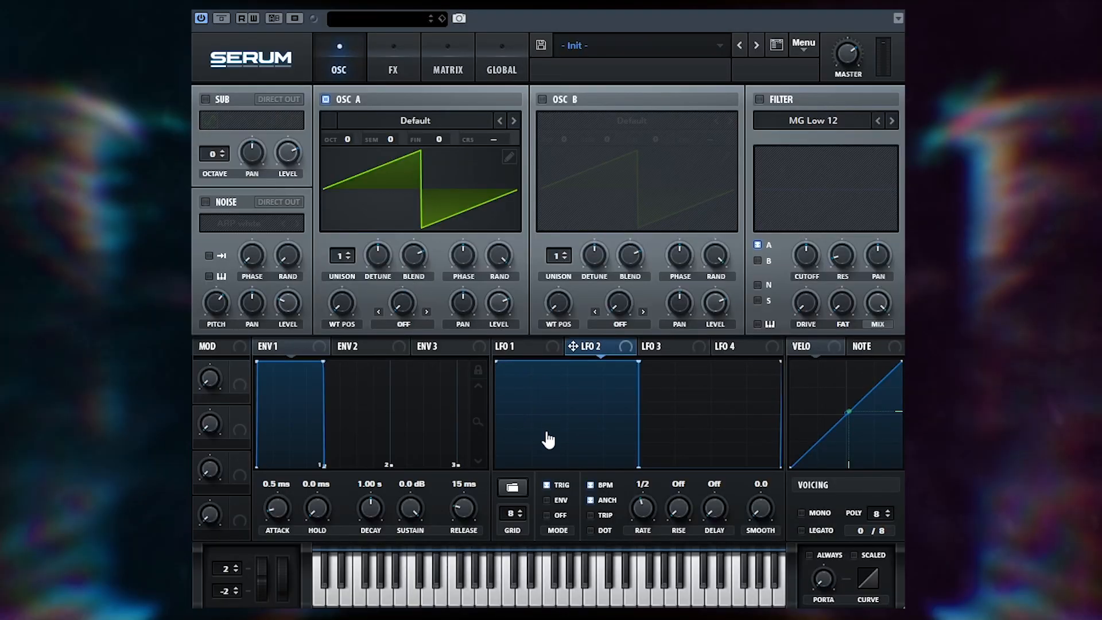
# Draw an irregular pattern of flat steps at varying heights across LFO 2's eight-column grid.
pyautogui.moveTo(539, 418); pyautogui.dragTo(600, 476)
pyautogui.keyDown('shift'); pyautogui.click(616, 441); pyautogui.keyUp('shift')
pyautogui.keyDown('shift'); pyautogui.click(660, 361); pyautogui.keyUp('shift')
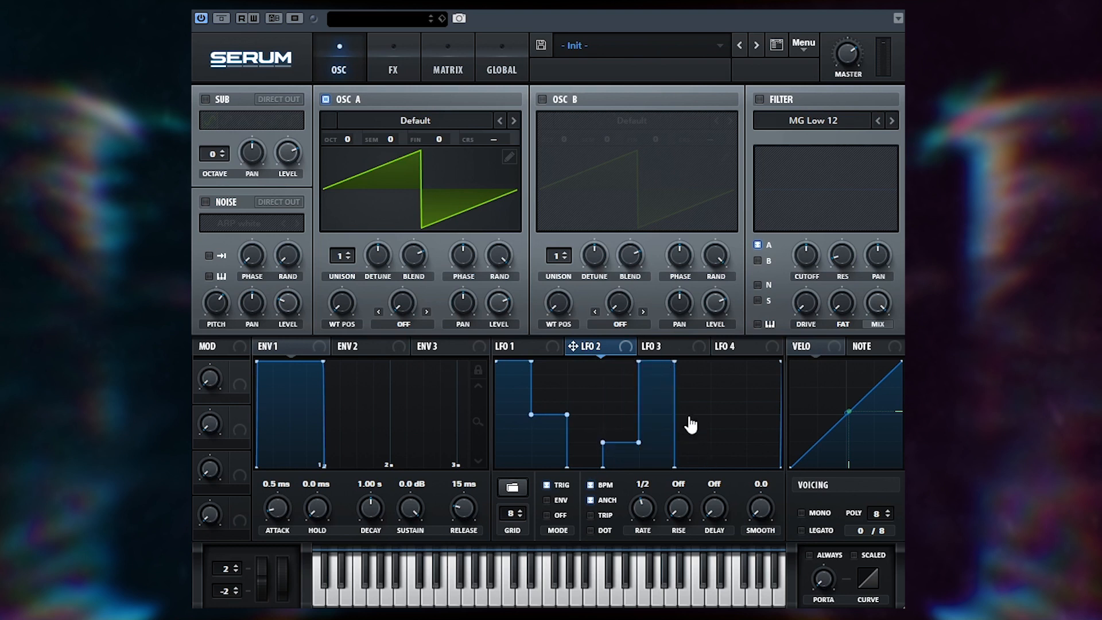
pyautogui.keyDown('shift'); pyautogui.click(689, 416); pyautogui.keyUp('shift')
pyautogui.keyDown('shift'); pyautogui.click(720, 388); pyautogui.keyUp('shift')
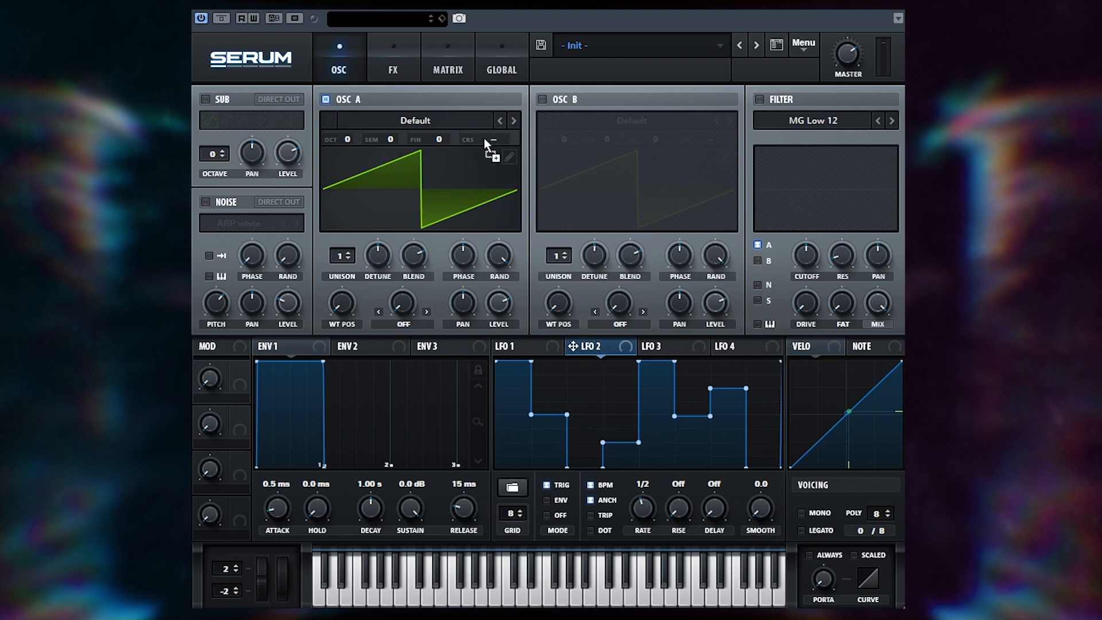
# Assign LFO 2 to oscillator A's coarse pitch and make the modulation unidirectional.
pyautogui.click(447, 70)
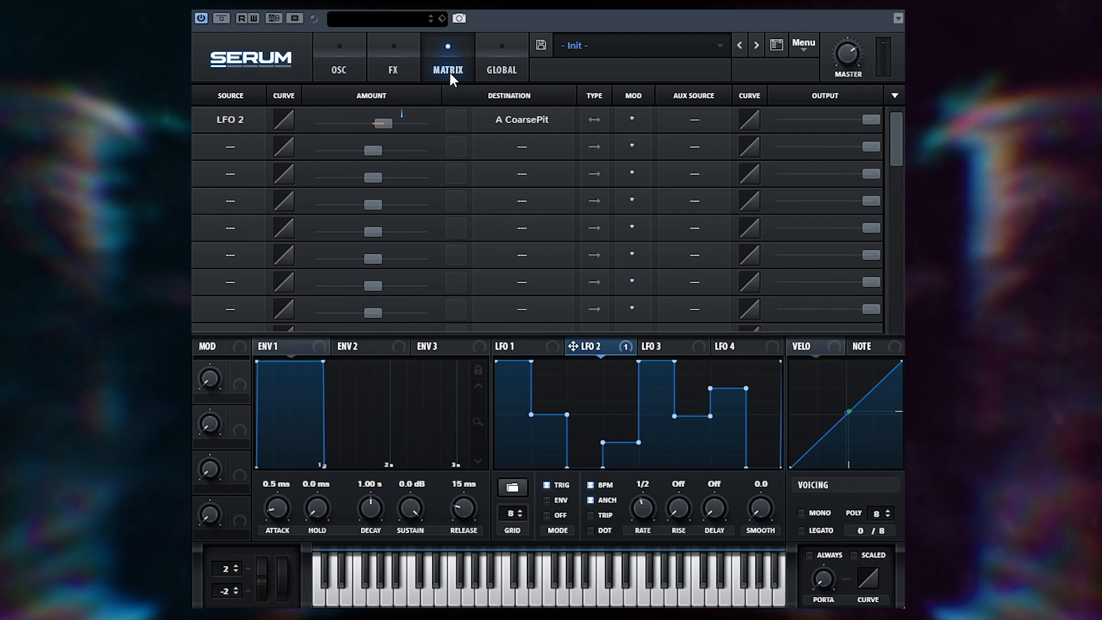
pyautogui.click(595, 120)
pyautogui.click(338, 72)
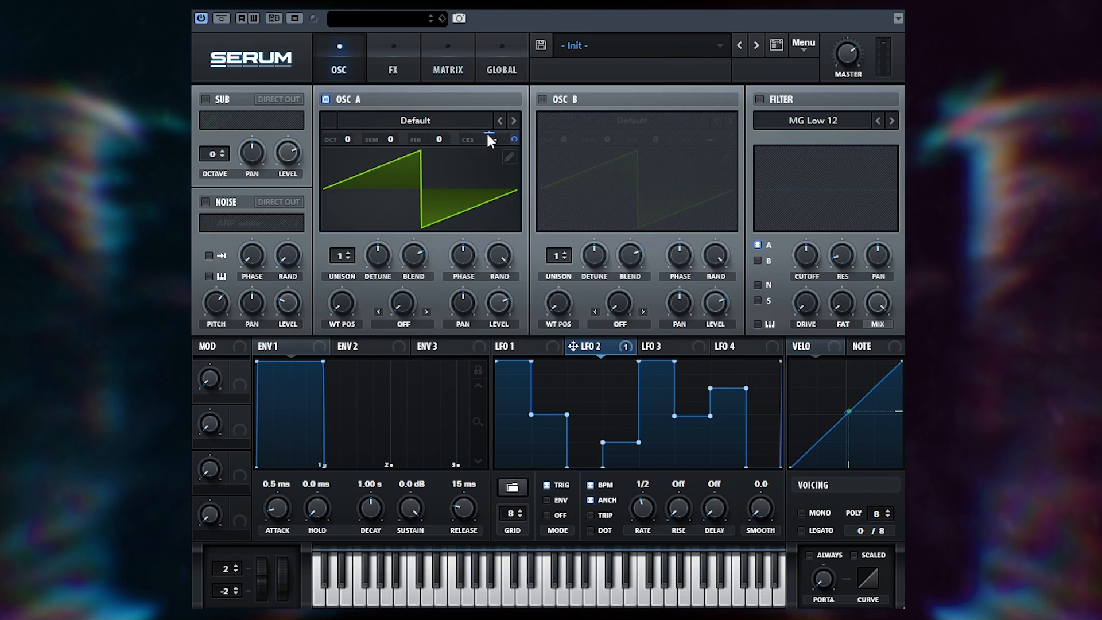
pyautogui.moveTo(490, 136)
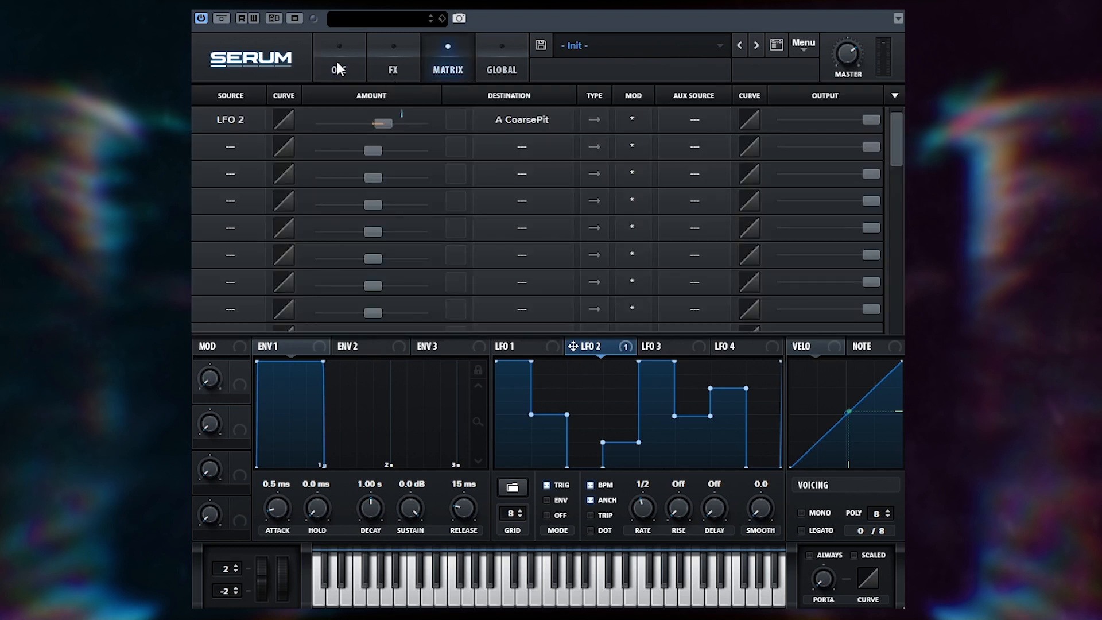
pyautogui.click(337, 67)
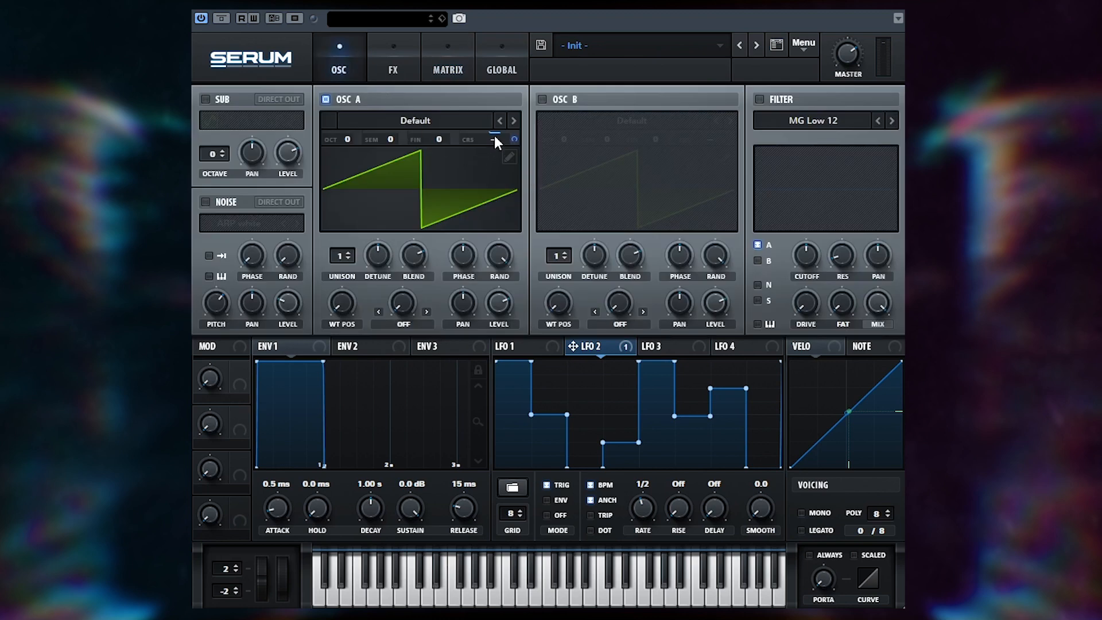
# Compare the range of LFO 2's modulation on oscillator A's coarse pitch between the bidirectional and unidirectional types.
pyautogui.moveTo(506, 136)
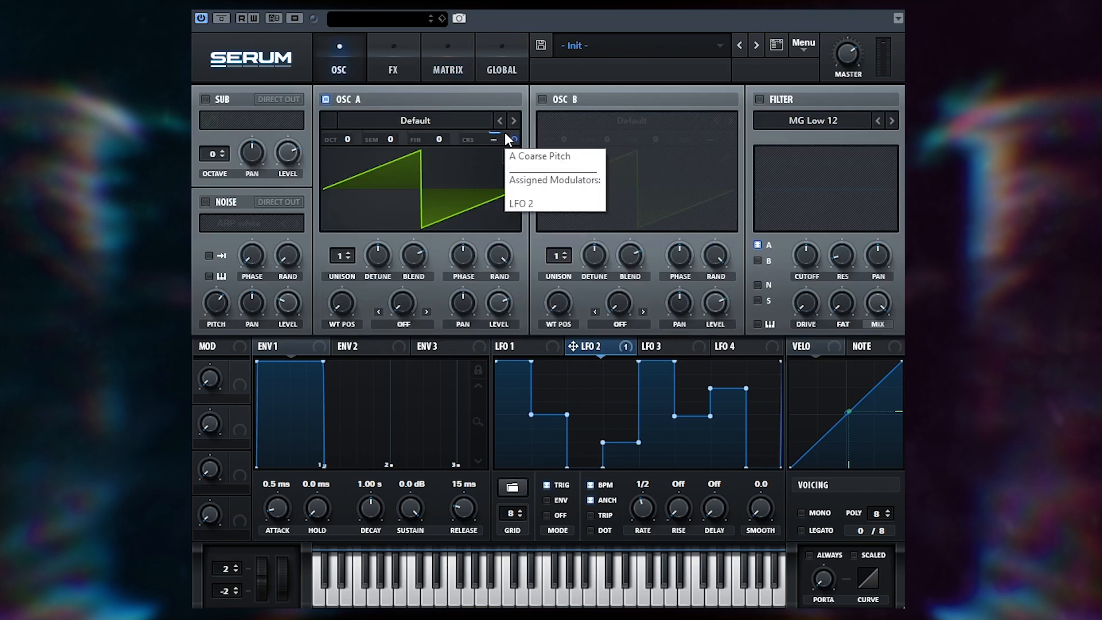
pyautogui.click(459, 69)
pyautogui.click(338, 55)
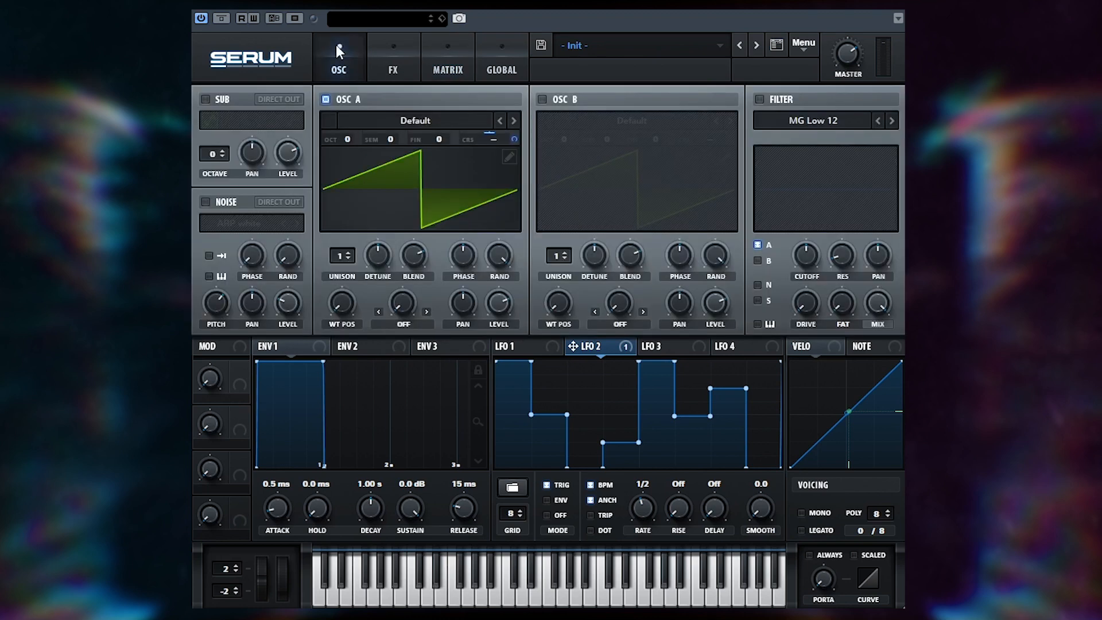
pyautogui.click(431, 60)
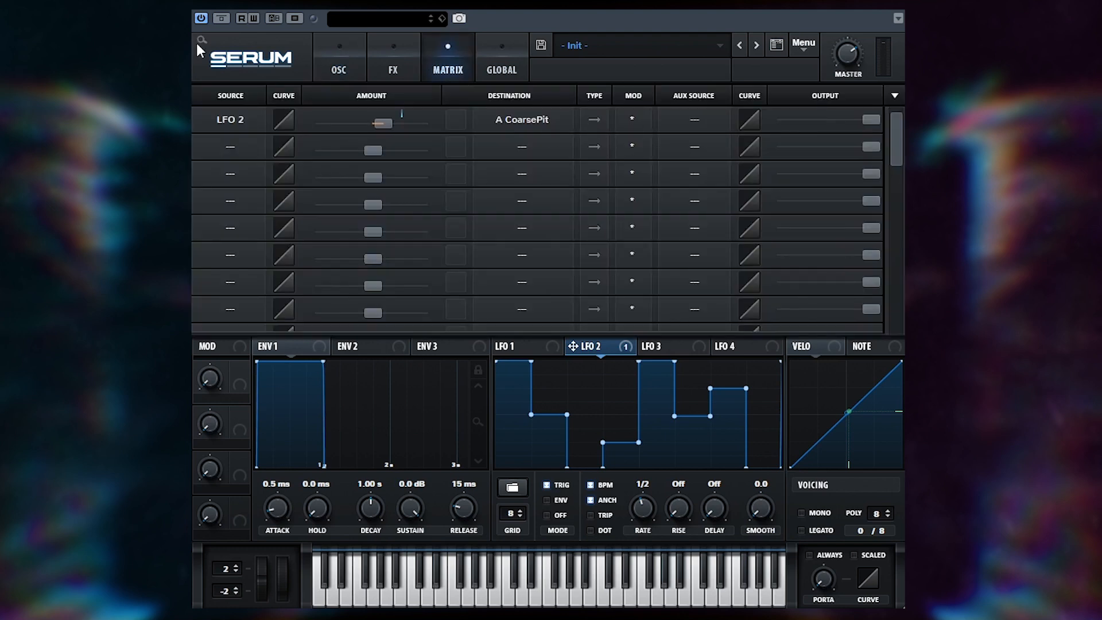
pyautogui.click(337, 57)
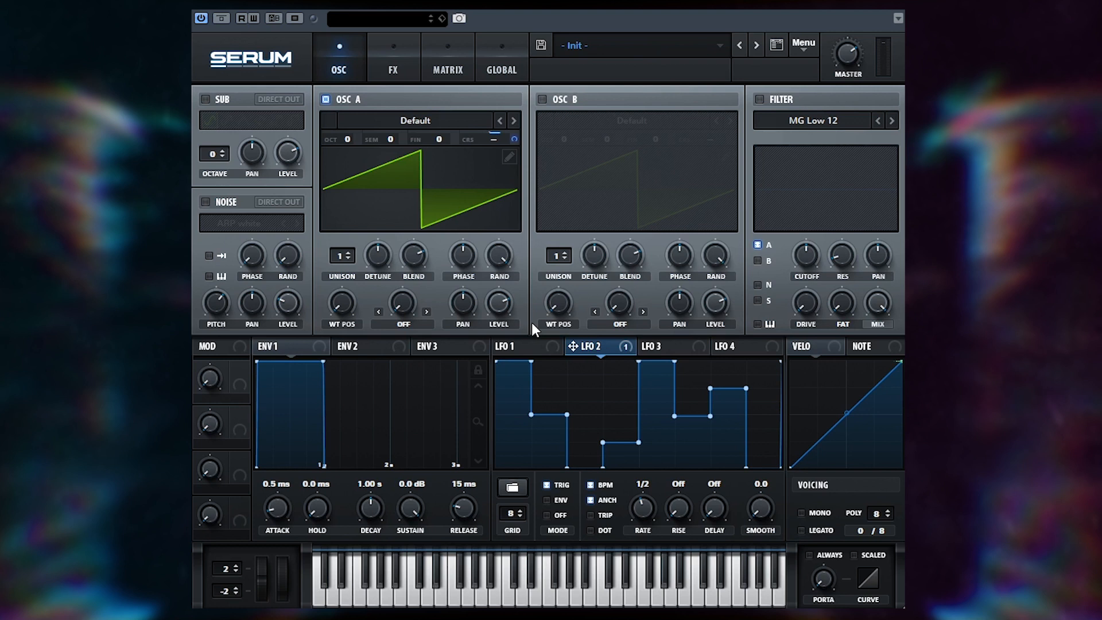
# Set LFO 1 to trigger mode and reshape it with its peak just after the start and a curved decay.
pyautogui.click(538, 346)
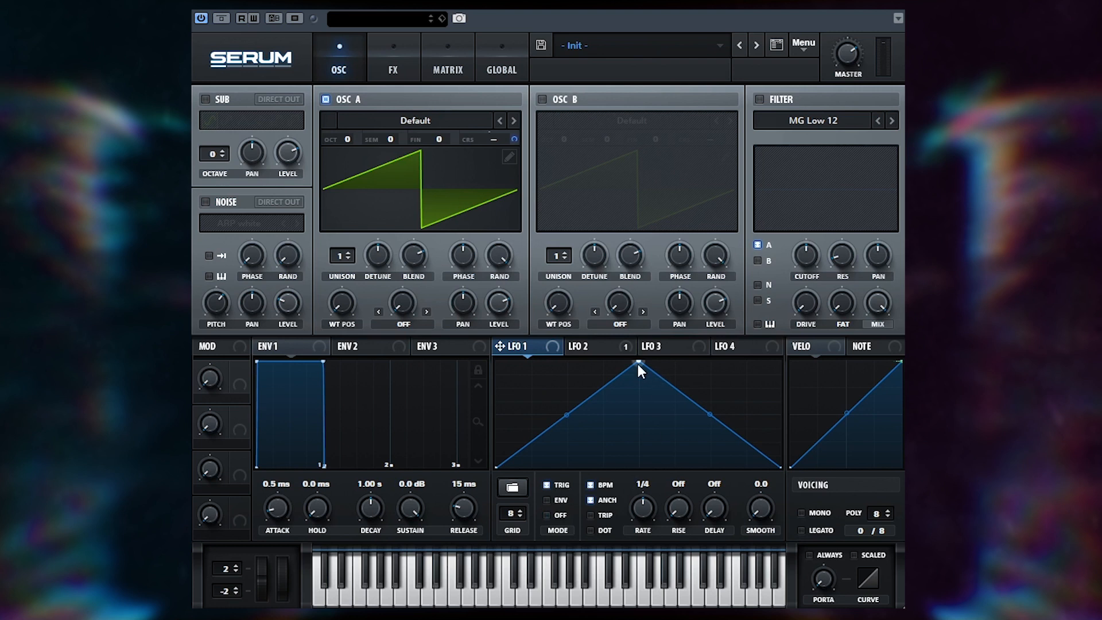
pyautogui.moveTo(638, 364); pyautogui.dragTo(499, 335)
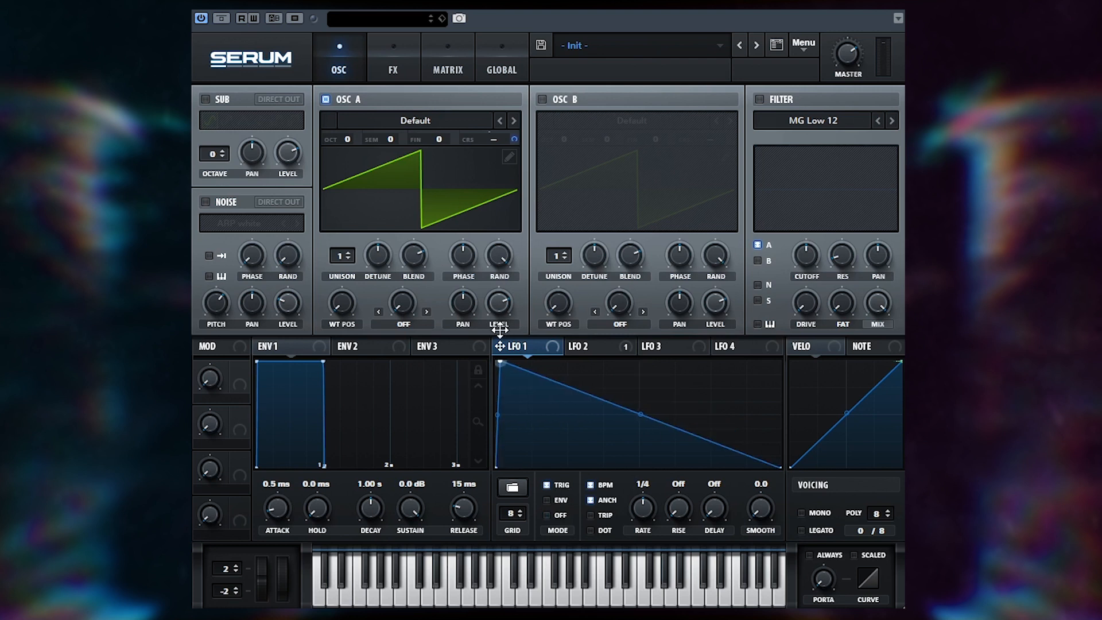
pyautogui.moveTo(641, 422); pyautogui.dragTo(635, 425)
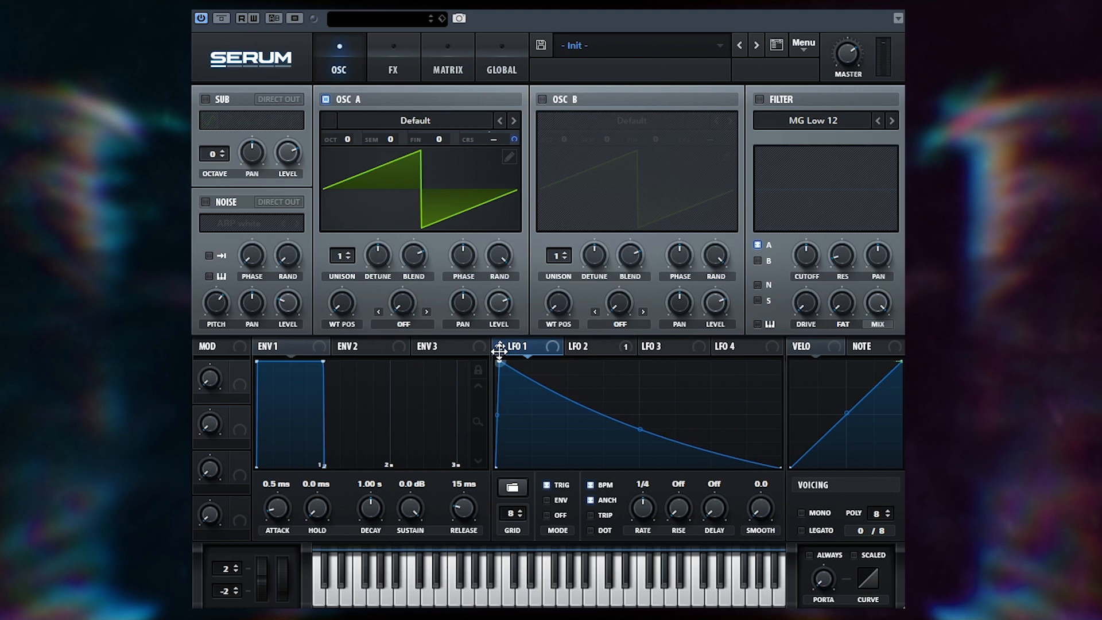
pyautogui.moveTo(499, 351); pyautogui.dragTo(480, 350)
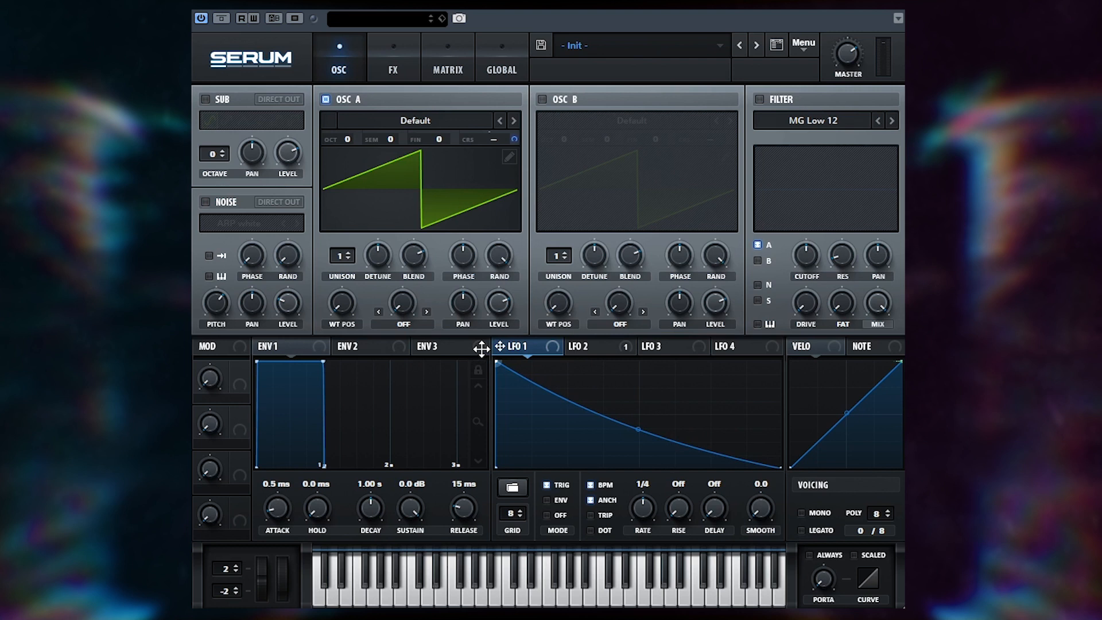
pyautogui.moveTo(481, 348); pyautogui.dragTo(502, 330)
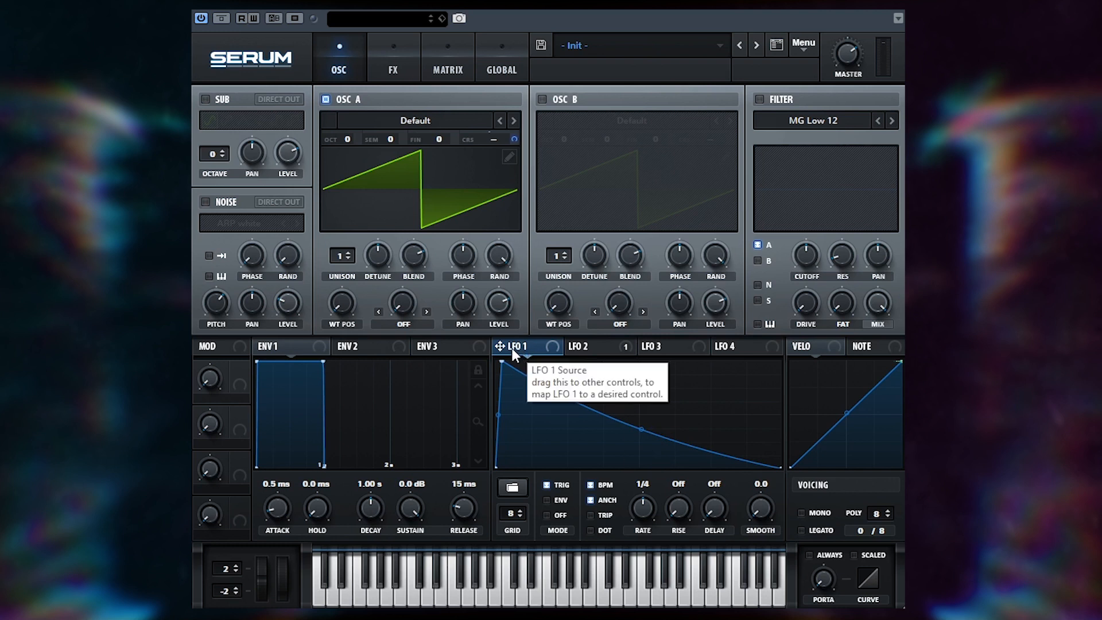
# Assign LFO 1 to oscillator A's level, lower the level and raise the modulation amount.
pyautogui.moveTo(518, 346); pyautogui.dragTo(515, 304)
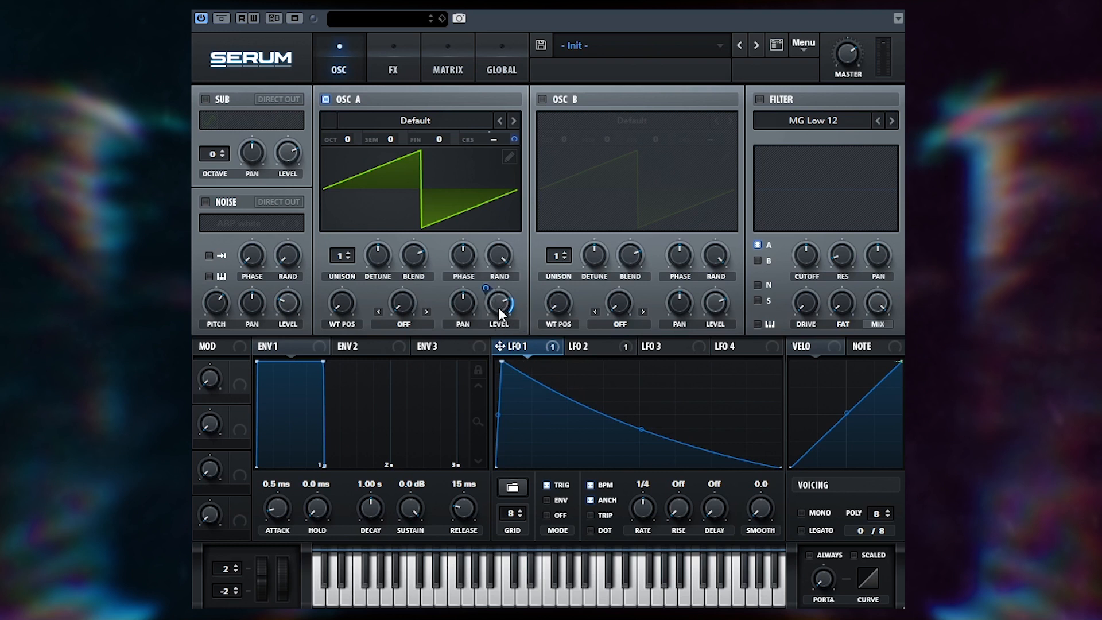
pyautogui.moveTo(498, 308)
pyautogui.moveTo(500, 305); pyautogui.dragTo(487, 390)
pyautogui.moveTo(486, 288); pyautogui.dragTo(486, 256)
# Compare the rates and shapes of LFO 1 and LFO 2, and set LFO 1's rate to 1/16.
pyautogui.click(597, 348)
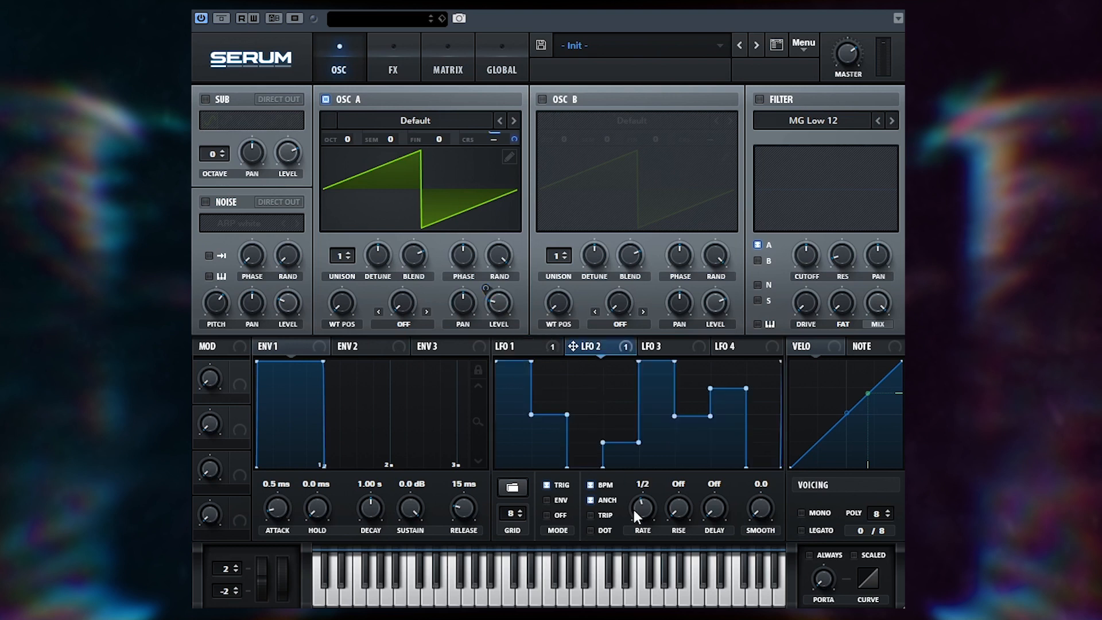
pyautogui.click(529, 347)
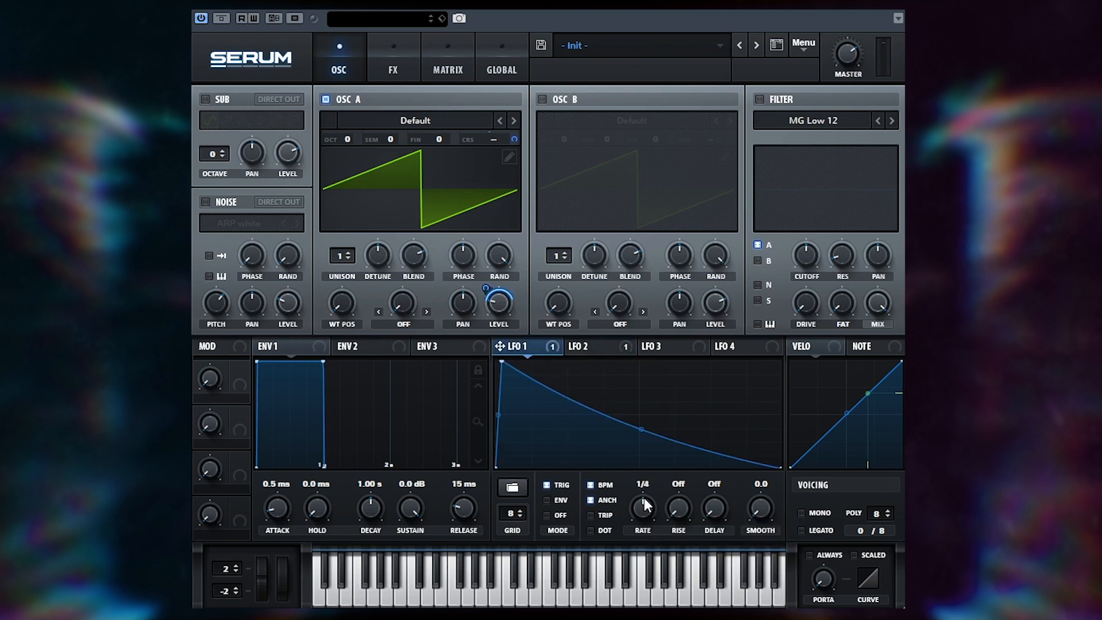
pyautogui.click(609, 330)
pyautogui.click(570, 344)
pyautogui.click(534, 347)
pyautogui.click(580, 347)
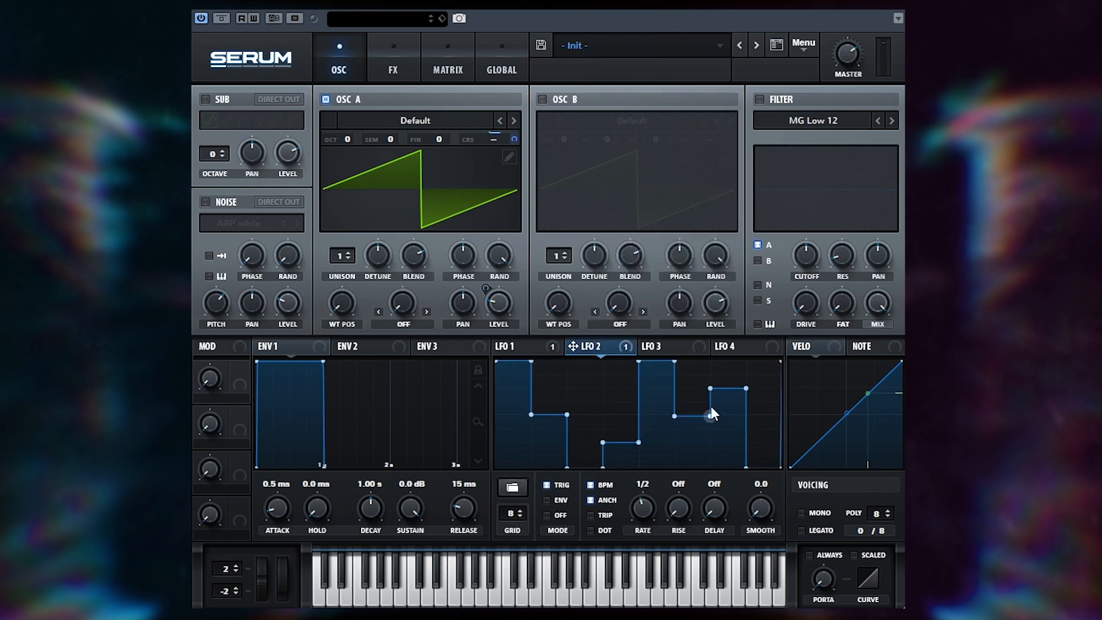
pyautogui.click(529, 347)
pyautogui.moveTo(638, 487); pyautogui.dragTo(639, 483)
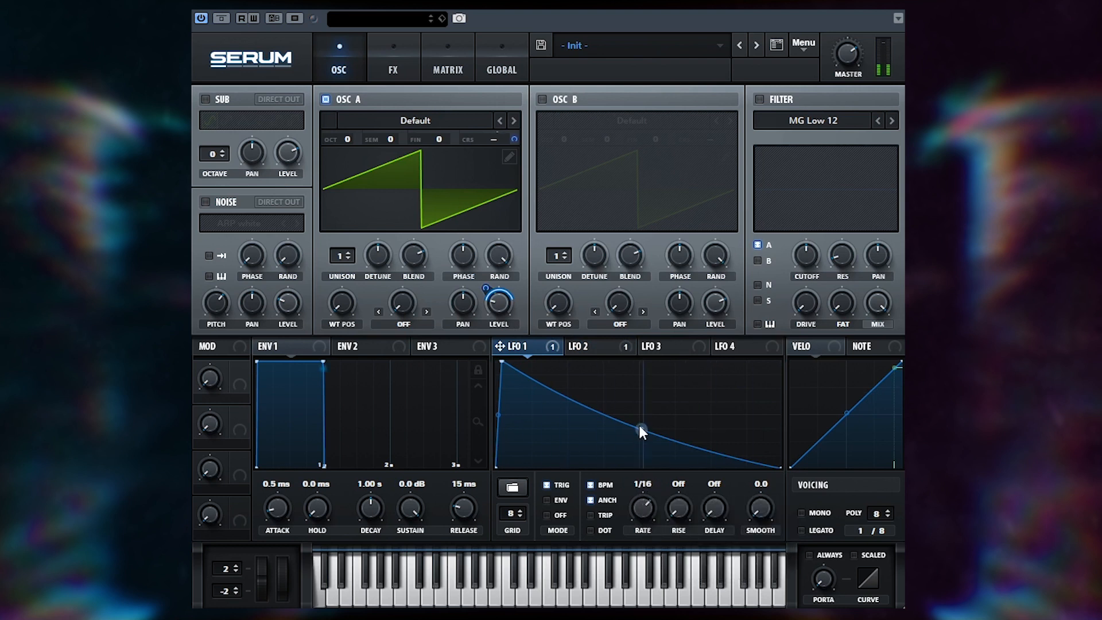
# Straighten LFO 1's curved decay into a linear slope and turn the noise oscillator back on.
pyautogui.moveTo(642, 424)
pyautogui.mouseDown()
pyautogui.moveTo(646, 388)
pyautogui.moveTo(642, 446)
pyautogui.moveTo(649, 389)
pyautogui.moveTo(651, 433)
pyautogui.moveTo(654, 401)
pyautogui.moveTo(658, 423)
pyautogui.mouseUp()
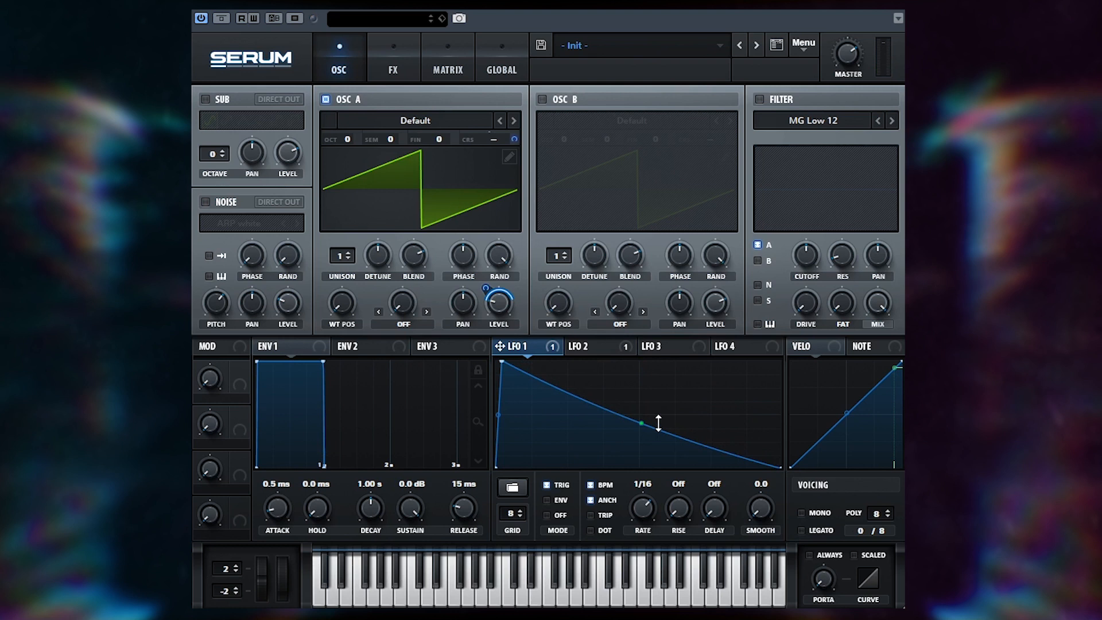
pyautogui.moveTo(658, 423)
pyautogui.mouseDown()
pyautogui.moveTo(645, 432)
pyautogui.moveTo(642, 413)
pyautogui.mouseUp()
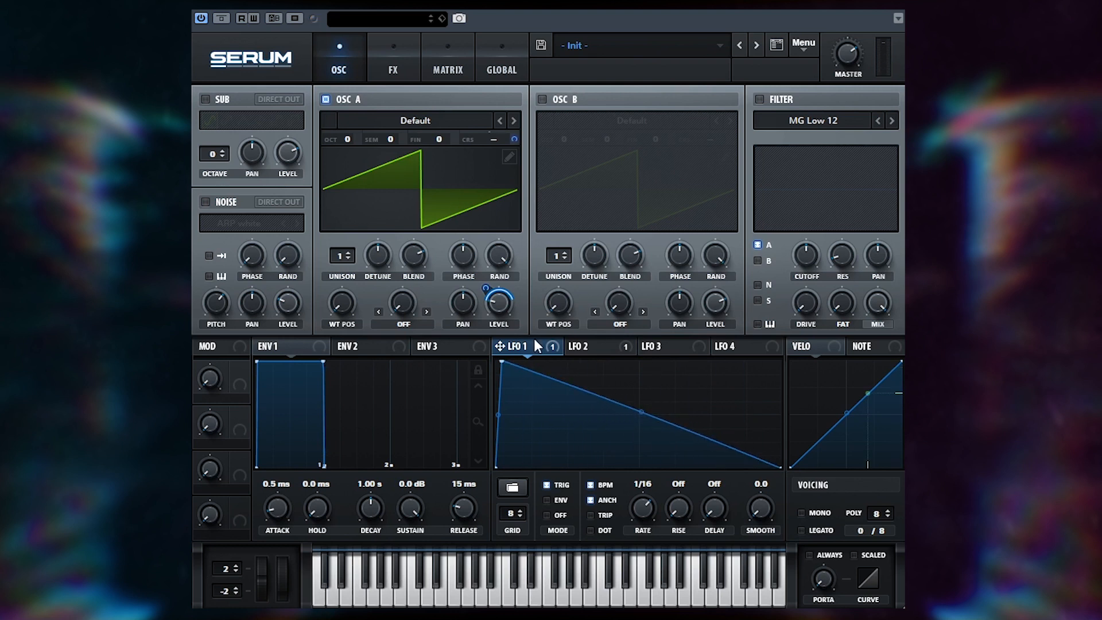
pyautogui.click(205, 202)
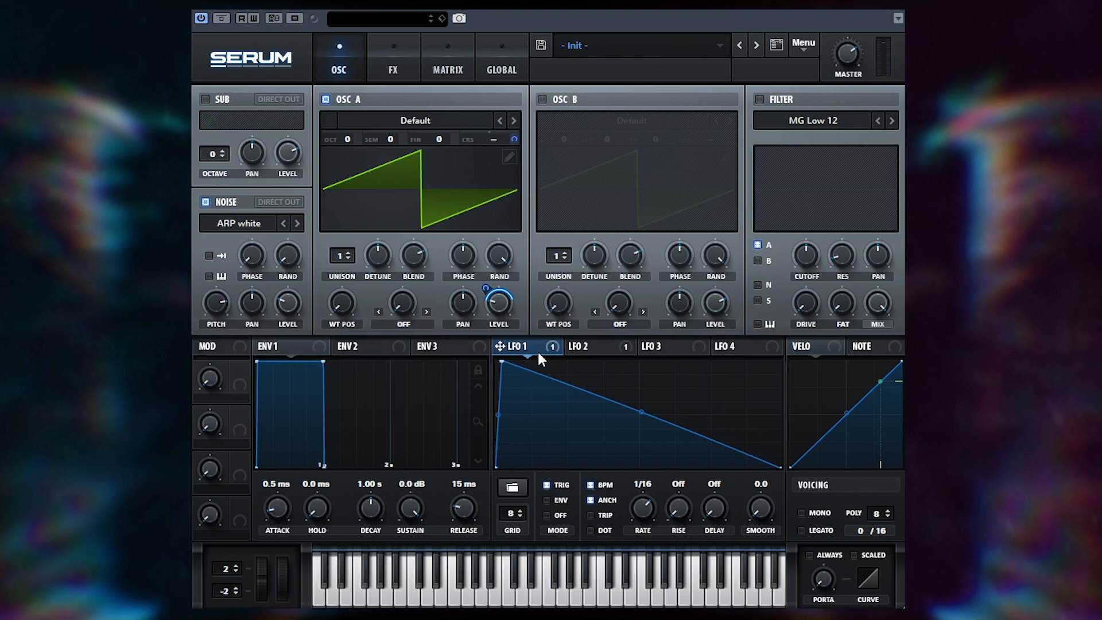
# Assign LFO 1 to the noise level, lower the noise level and adjust the modulation amount.
pyautogui.moveTo(507, 348); pyautogui.dragTo(460, 333)
pyautogui.moveTo(284, 300); pyautogui.dragTo(261, 328)
pyautogui.moveTo(277, 288)
pyautogui.mouseDown()
pyautogui.moveTo(280, 264)
pyautogui.moveTo(282, 290)
pyautogui.mouseUp()
# Assign LFO 3 to the noise level in trigger mode, with its rate at 1/2 and its peak shifted before the midpoint.
pyautogui.click(689, 346)
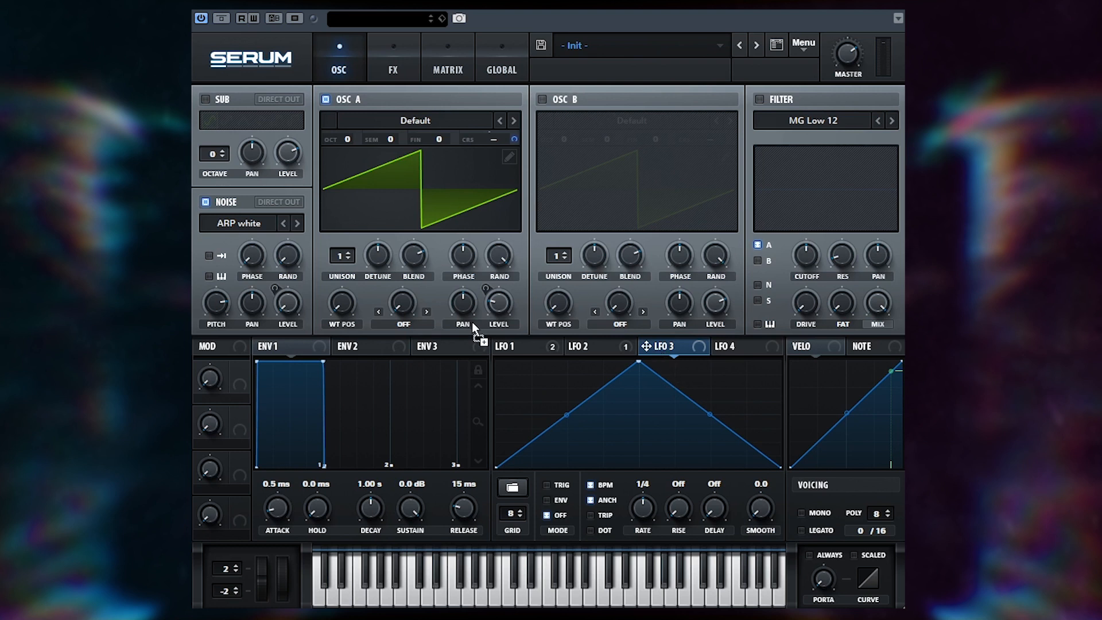
pyautogui.moveTo(302, 307); pyautogui.dragTo(287, 303)
pyautogui.moveTo(639, 361); pyautogui.dragTo(533, 329)
pyautogui.moveTo(657, 414); pyautogui.dragTo(658, 418)
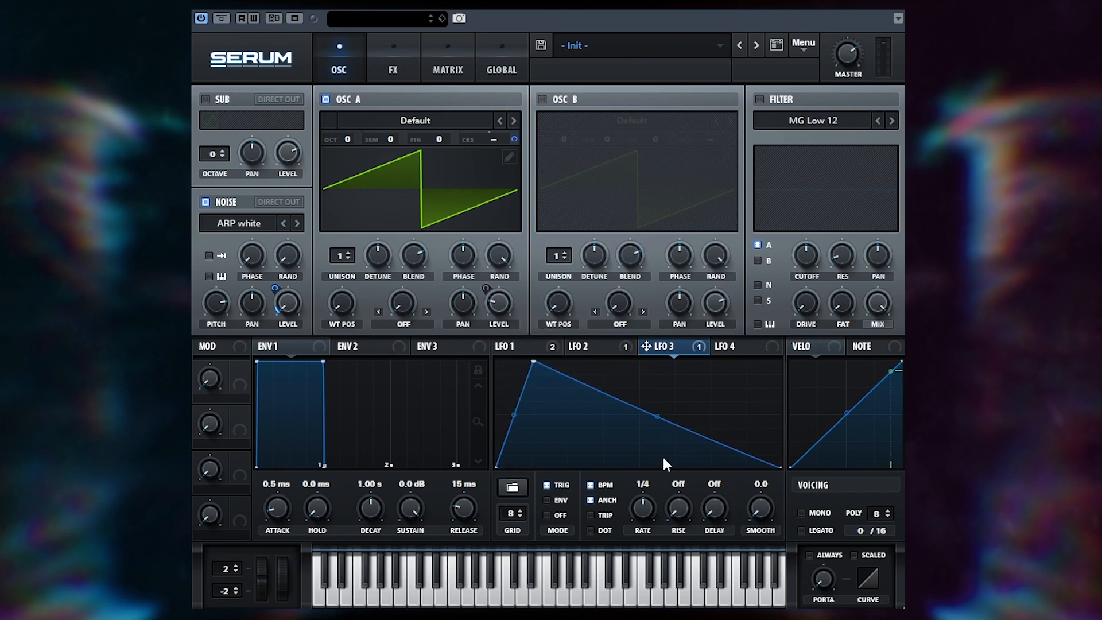
pyautogui.moveTo(645, 500); pyautogui.dragTo(642, 515)
pyautogui.moveTo(540, 367); pyautogui.dragTo(575, 337)
pyautogui.moveTo(279, 281)
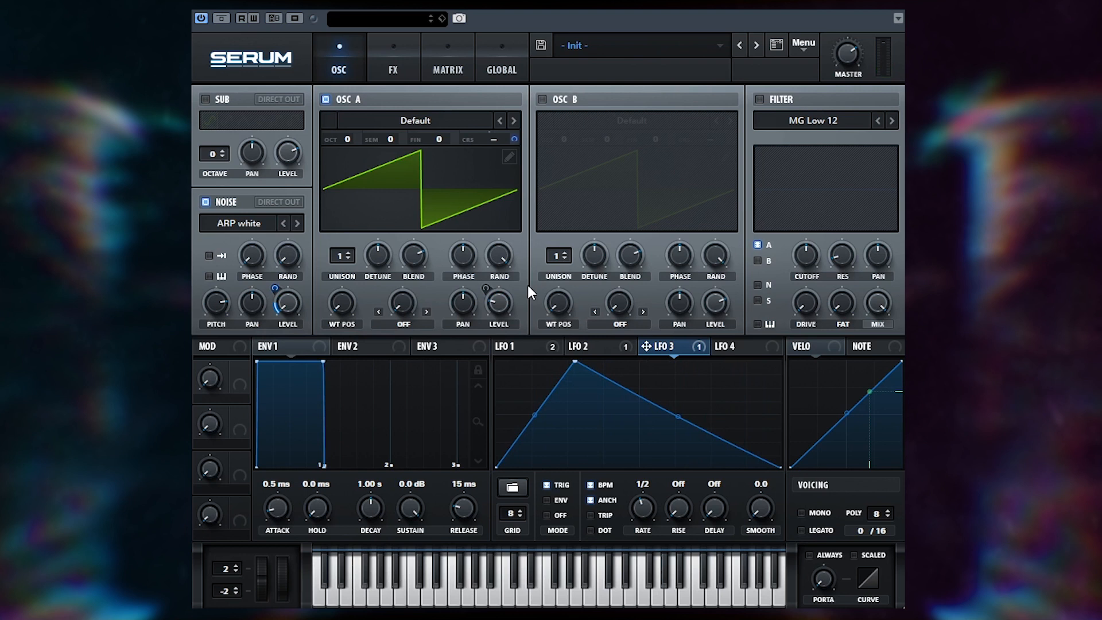
# Turn on the filter and choose the Dist.Comb 2 BP type.
pyautogui.click(759, 99)
pyautogui.click(797, 123)
pyautogui.moveTo(800, 193)
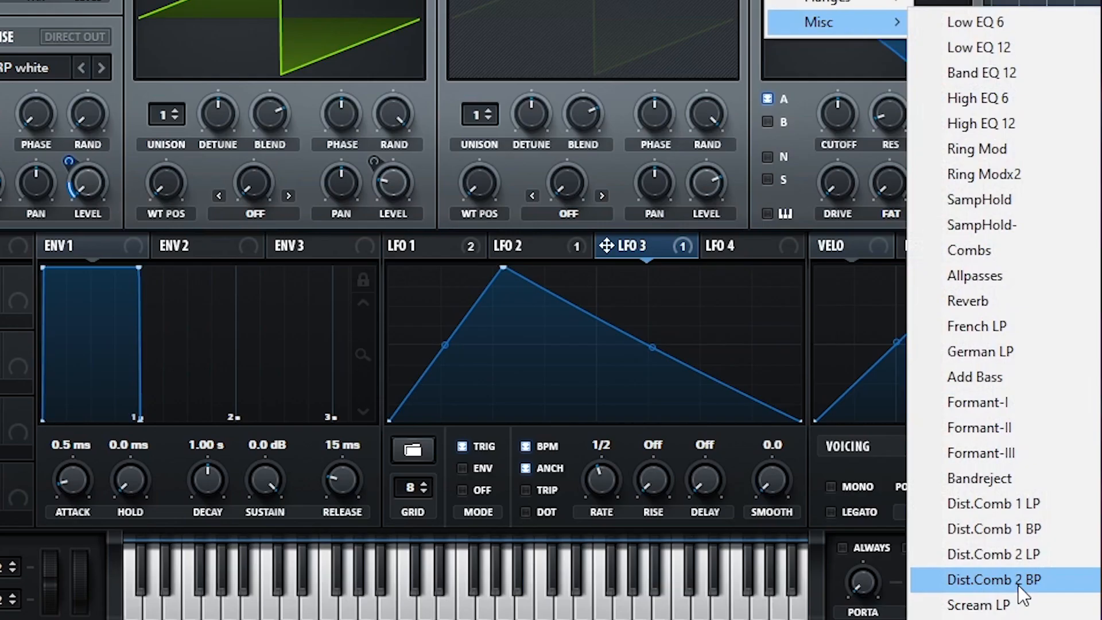
pyautogui.click(1018, 584)
# Lower the filter cutoff, assign LFO 1 to it and reduce the modulation amount.
pyautogui.click(423, 249)
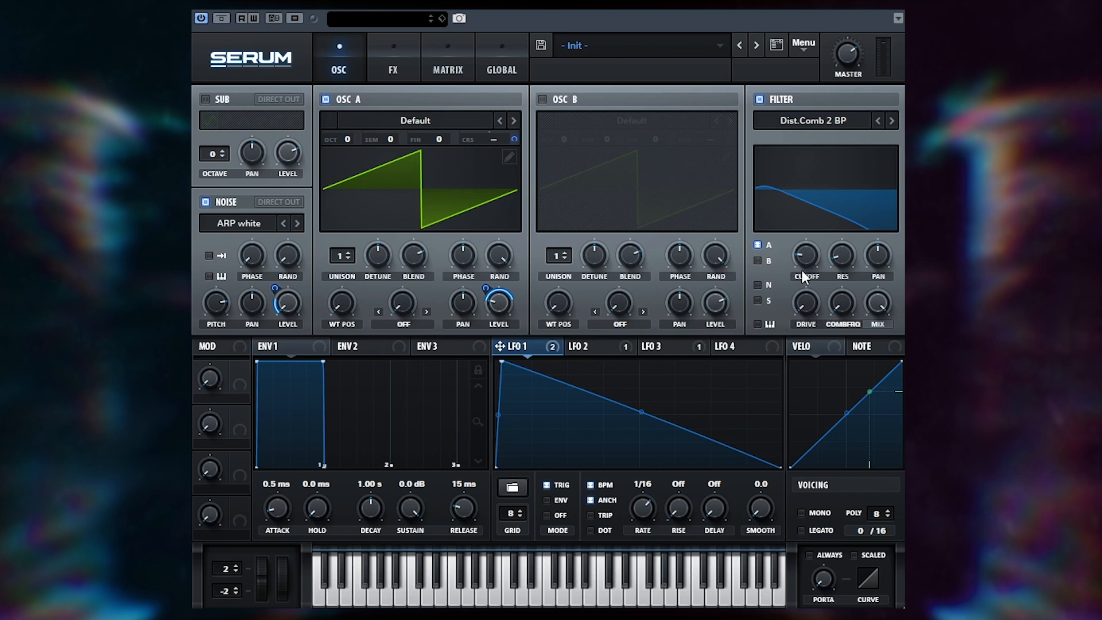
pyautogui.moveTo(801, 270); pyautogui.dragTo(769, 243)
pyautogui.moveTo(509, 347); pyautogui.dragTo(813, 268)
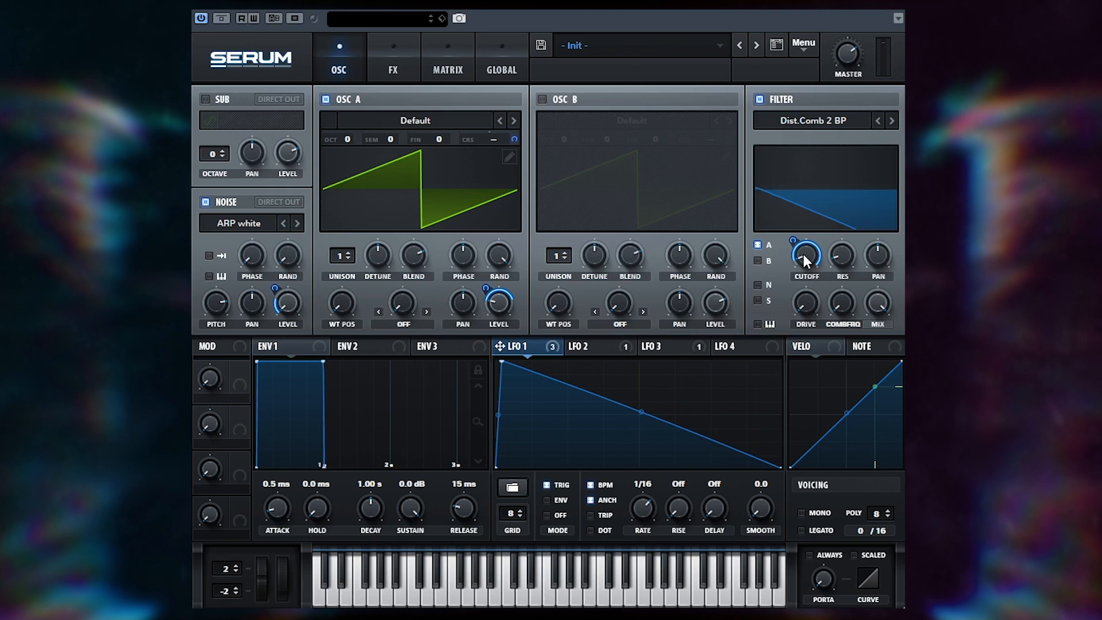
pyautogui.moveTo(803, 254); pyautogui.dragTo(796, 290)
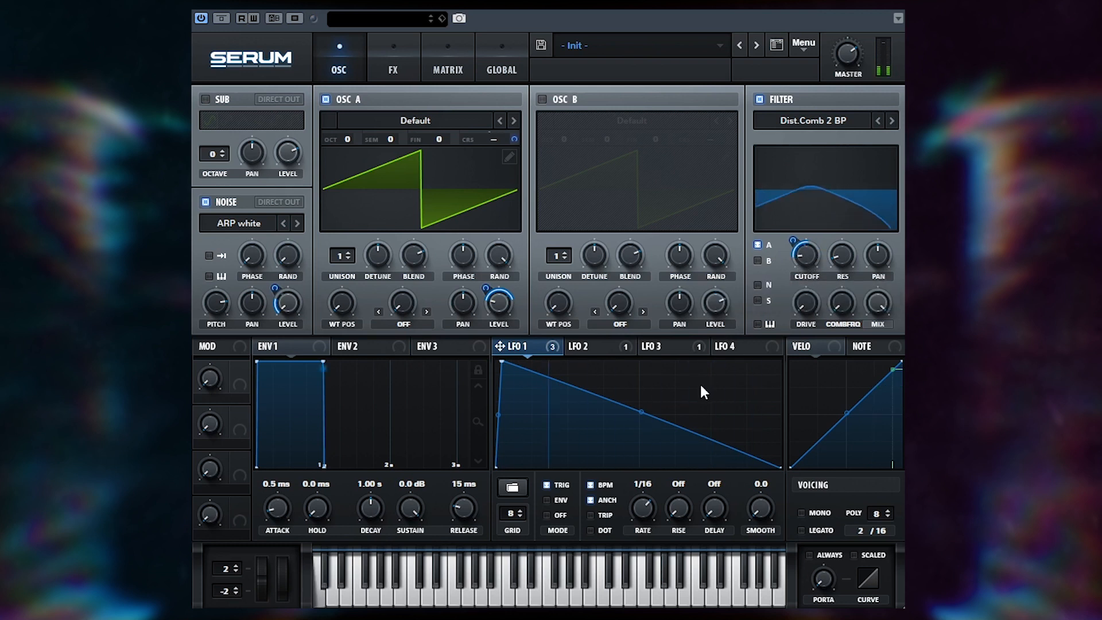
pyautogui.moveTo(810, 263)
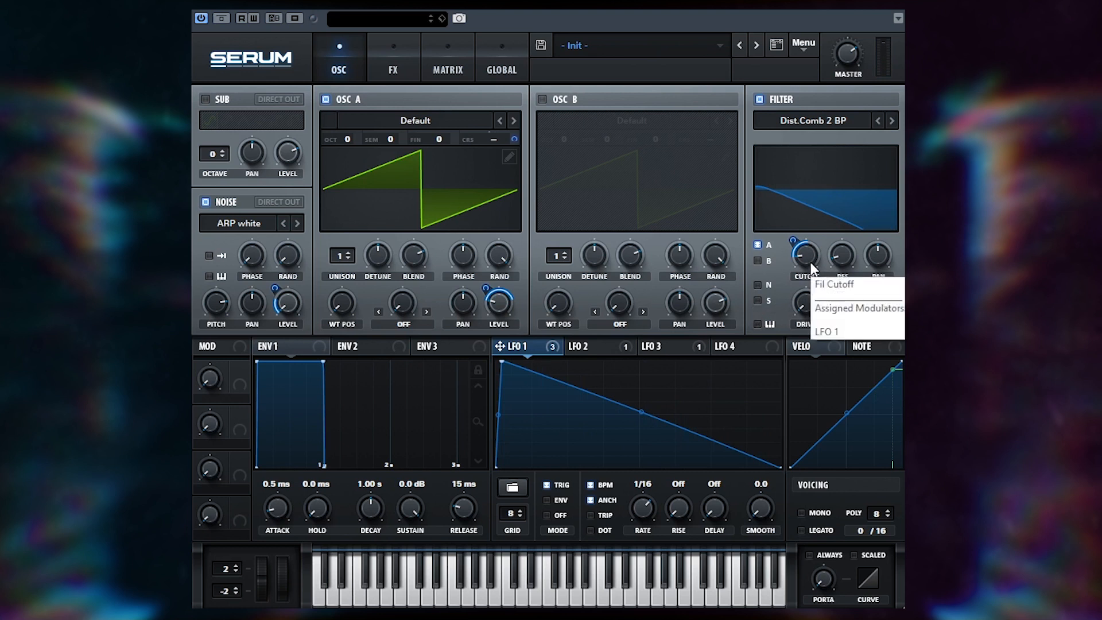
# Reduce LFO 3's modulation of the noise level and raise the filter drive.
pyautogui.click(691, 347)
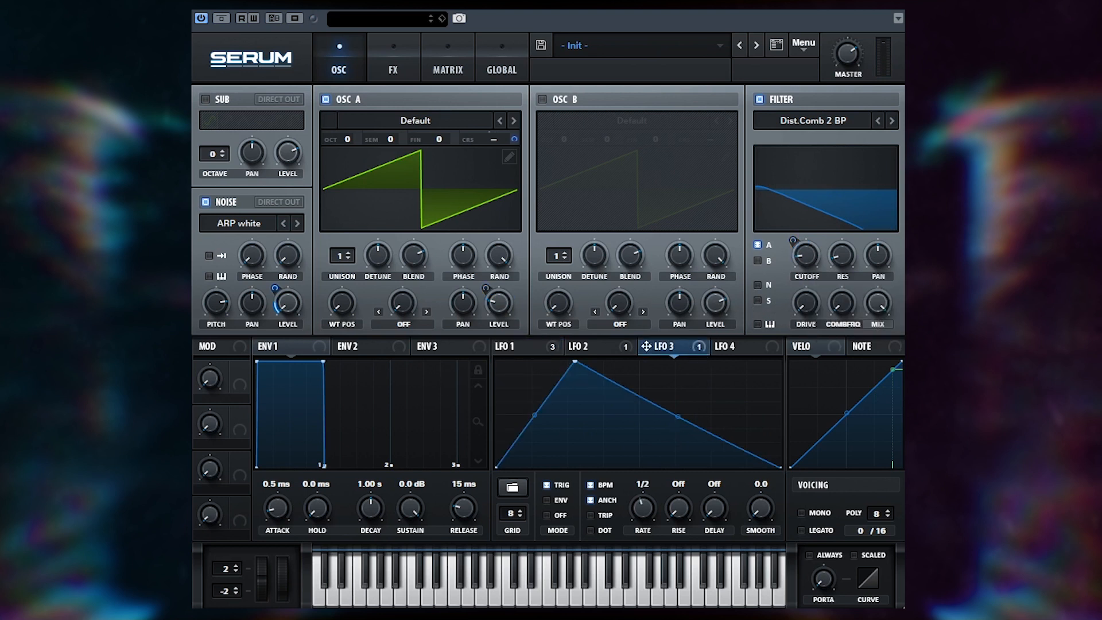
pyautogui.moveTo(278, 293)
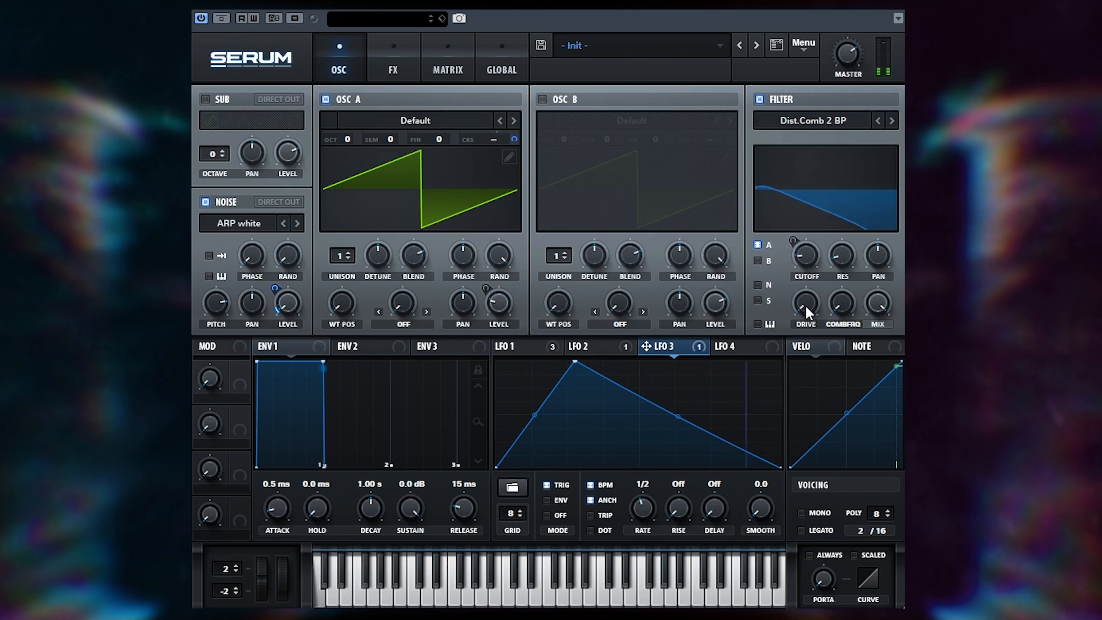
pyautogui.moveTo(805, 306); pyautogui.dragTo(784, 234)
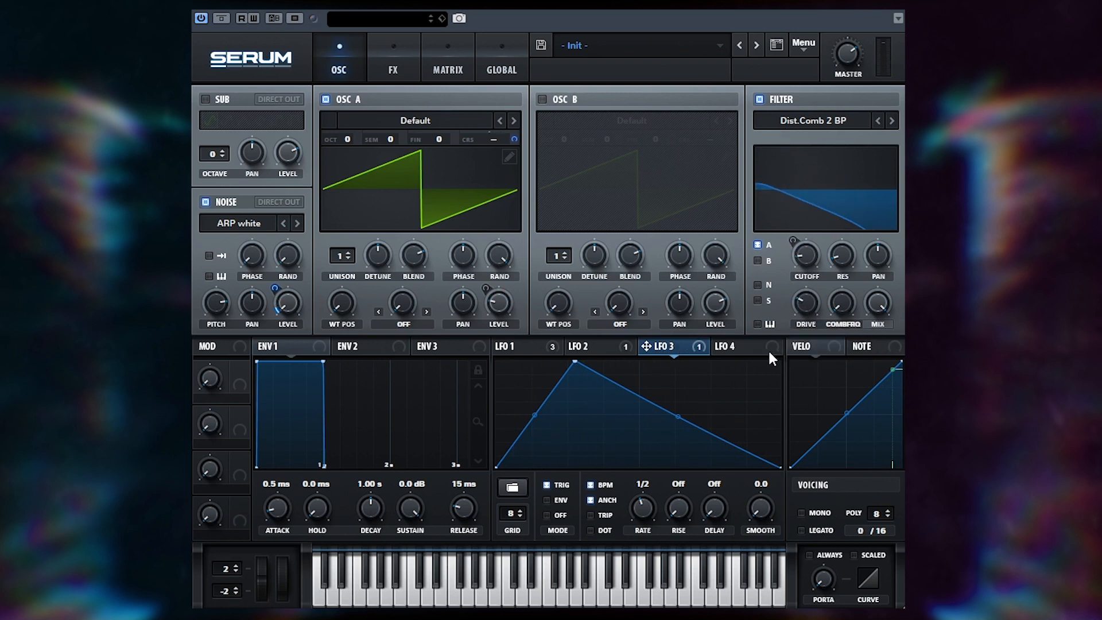
# Assign LFO 4 to the filter's comb frequency, with a 2 bar rate and the LFO mode set to Off.
pyautogui.click(734, 349)
pyautogui.moveTo(721, 344); pyautogui.dragTo(841, 302)
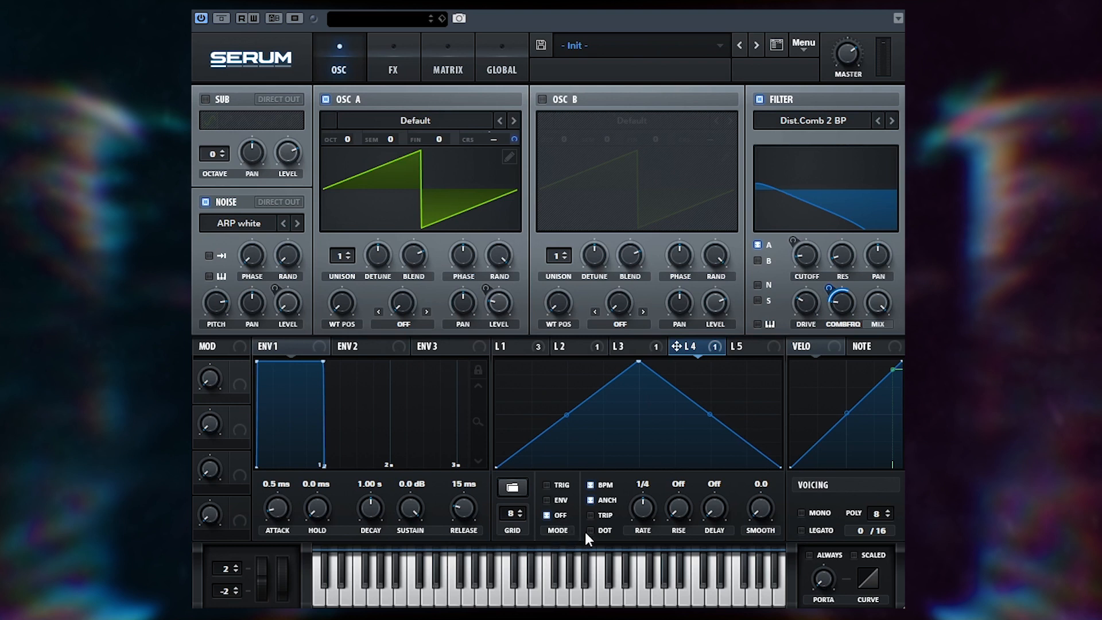
pyautogui.moveTo(632, 516); pyautogui.dragTo(642, 537)
pyautogui.click(552, 487)
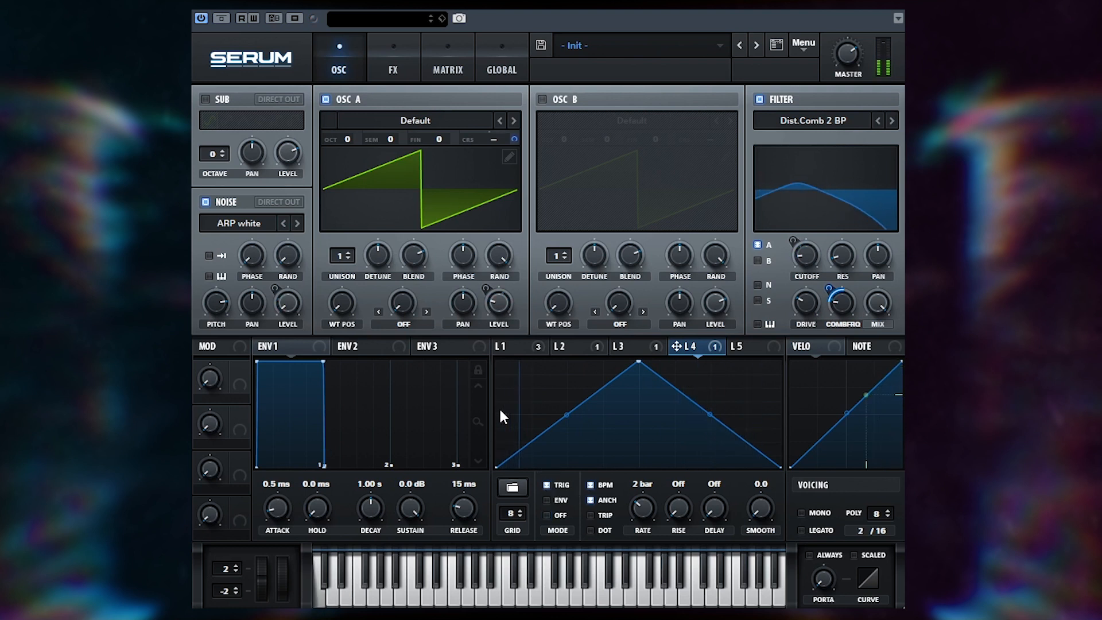
pyautogui.click(551, 515)
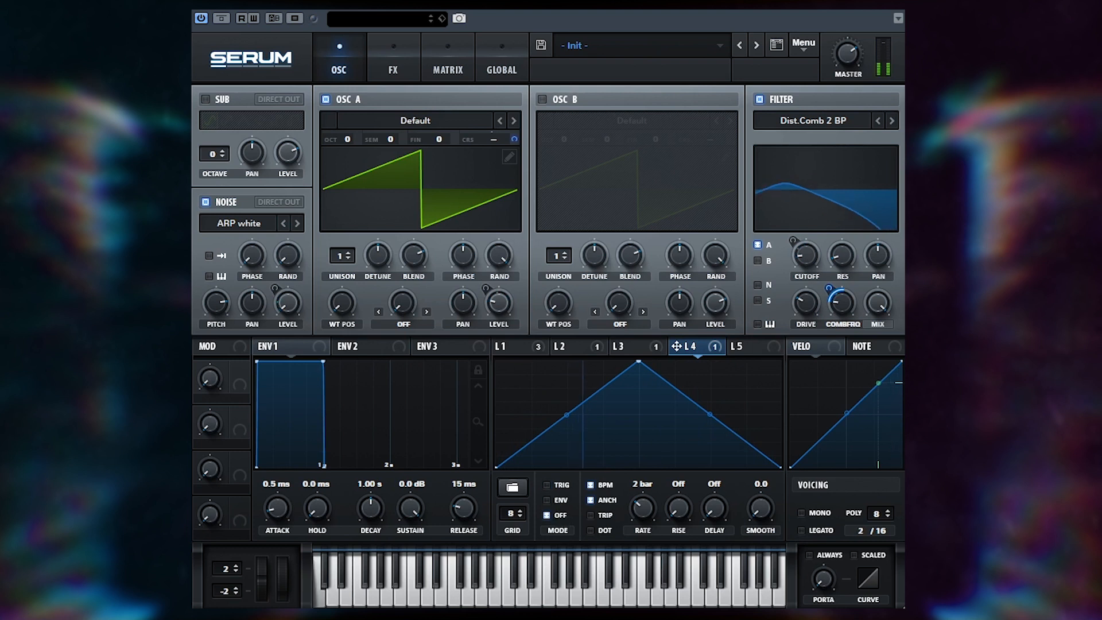
pyautogui.moveTo(847, 303)
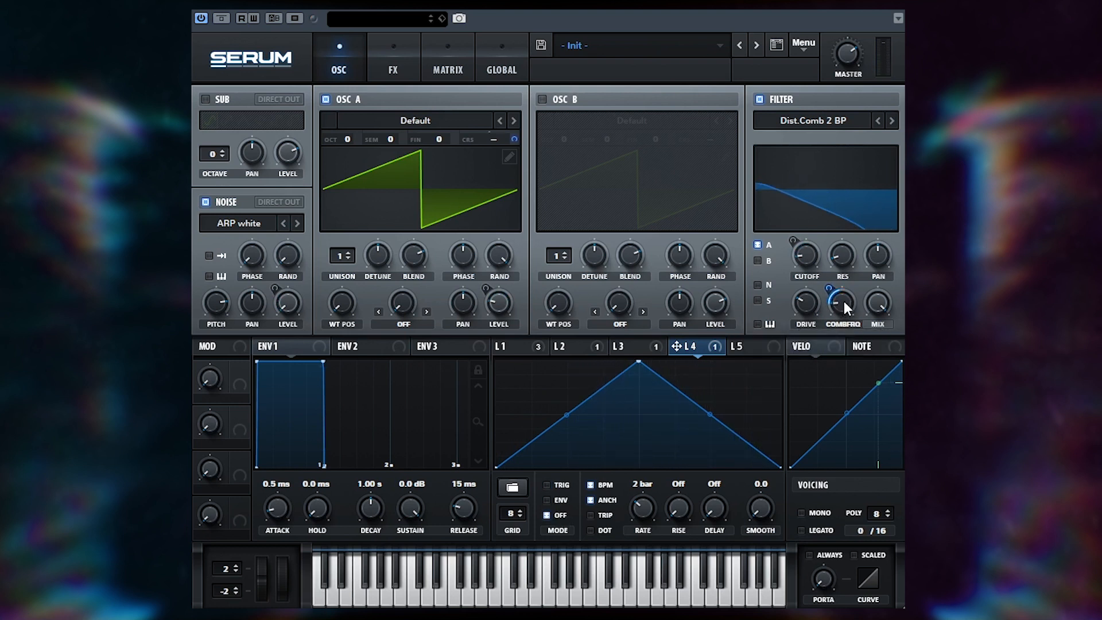
# Raise the filter resonance and assign the mod wheel to the filter cutoff.
pyautogui.moveTo(842, 250)
pyautogui.mouseDown()
pyautogui.moveTo(848, 182)
pyautogui.moveTo(835, 268)
pyautogui.mouseUp()
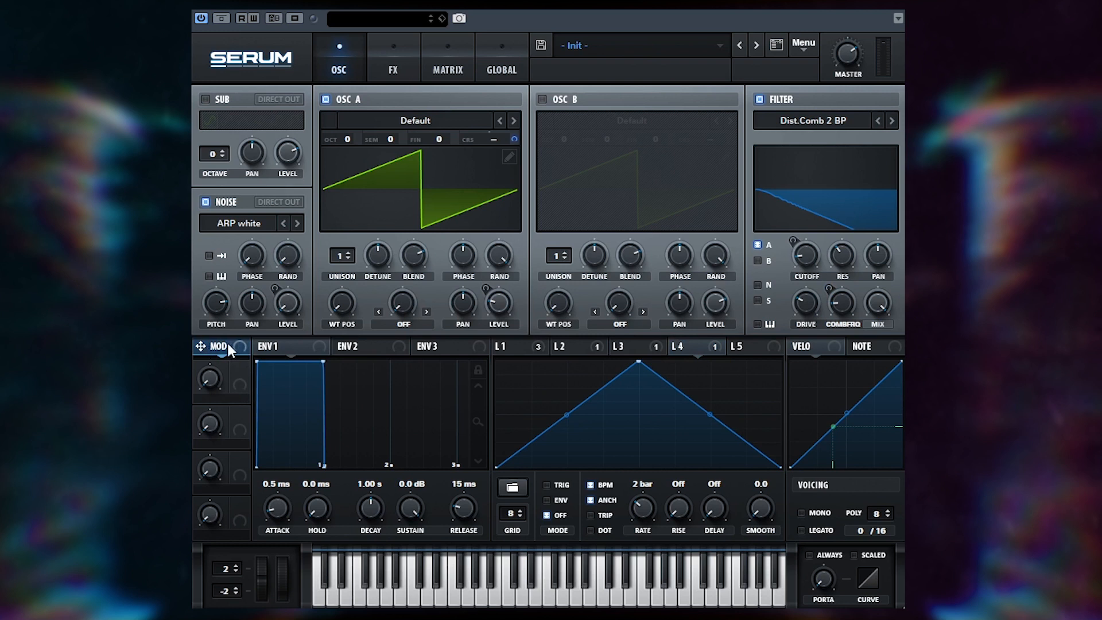
pyautogui.moveTo(228, 348); pyautogui.dragTo(788, 288)
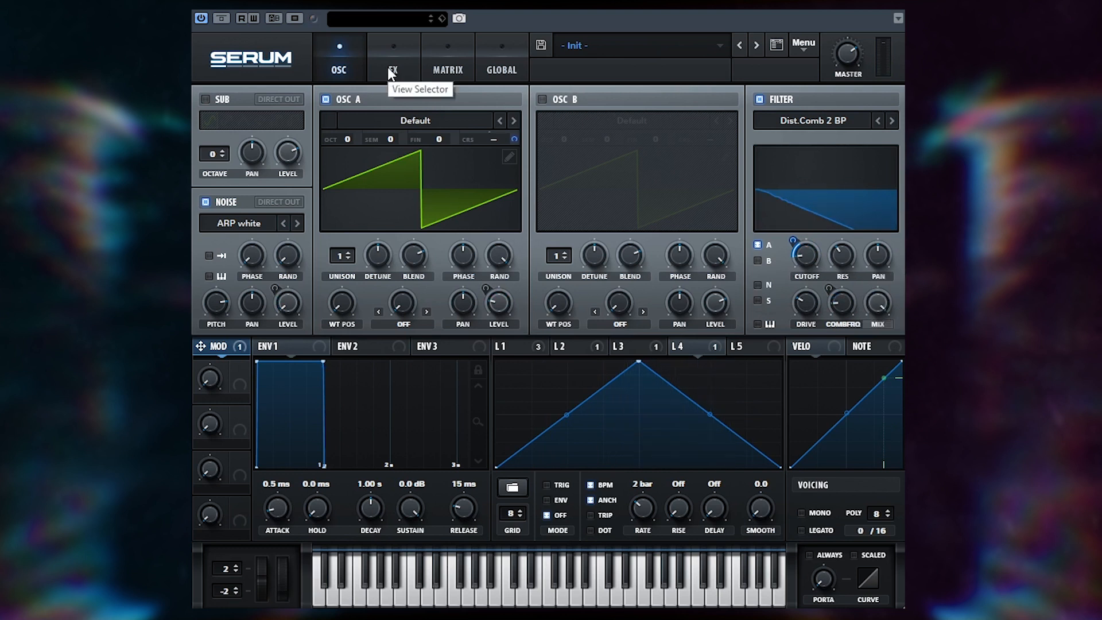
# Turn on the Tube distortion effect, raise its drive and modulate the drive with LFO 1.
pyautogui.click(677, 348)
pyautogui.click(625, 347)
pyautogui.click(583, 347)
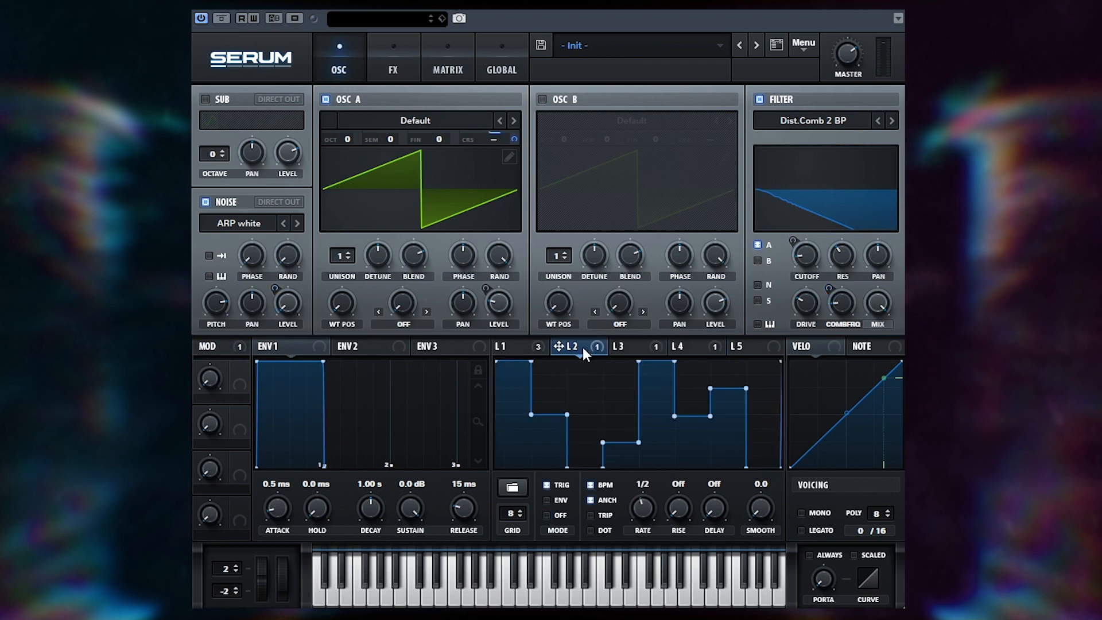
pyautogui.click(538, 347)
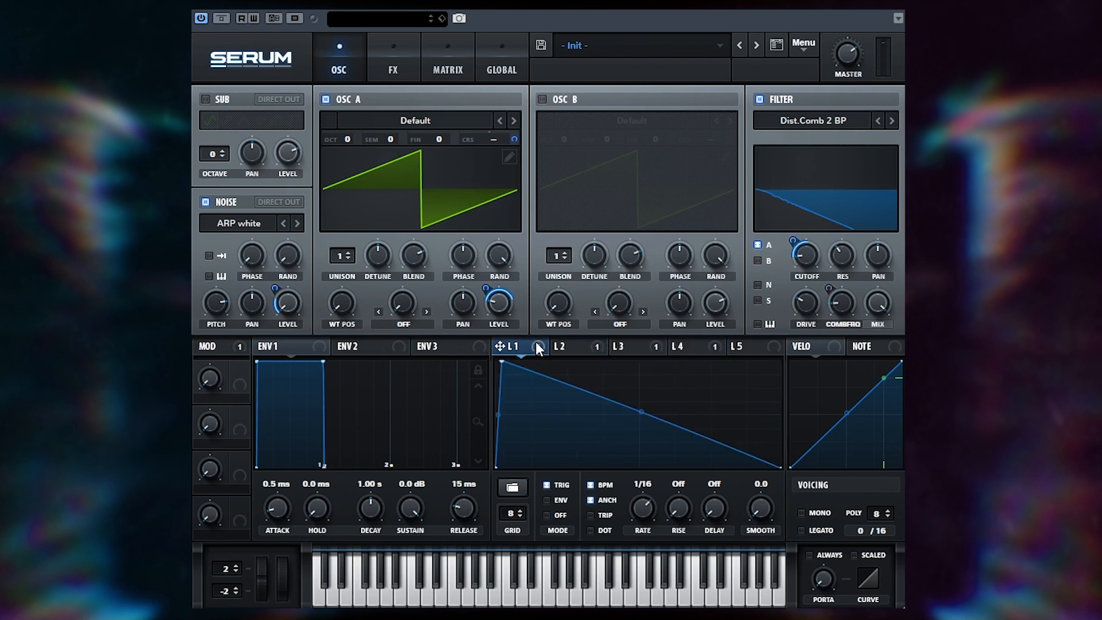
pyautogui.click(405, 62)
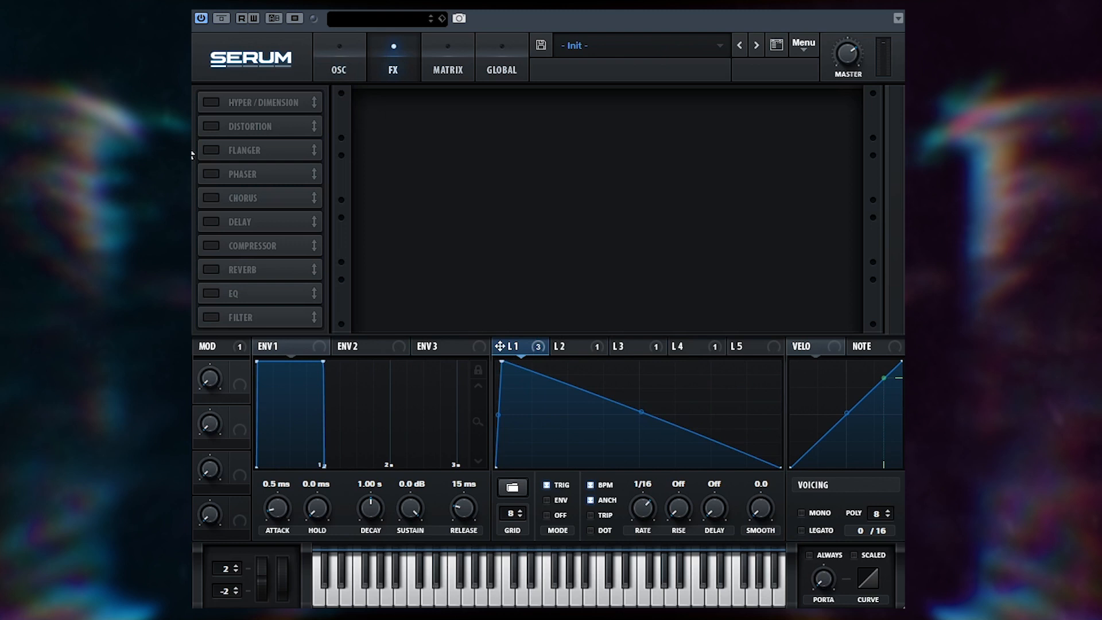
pyautogui.click(211, 126)
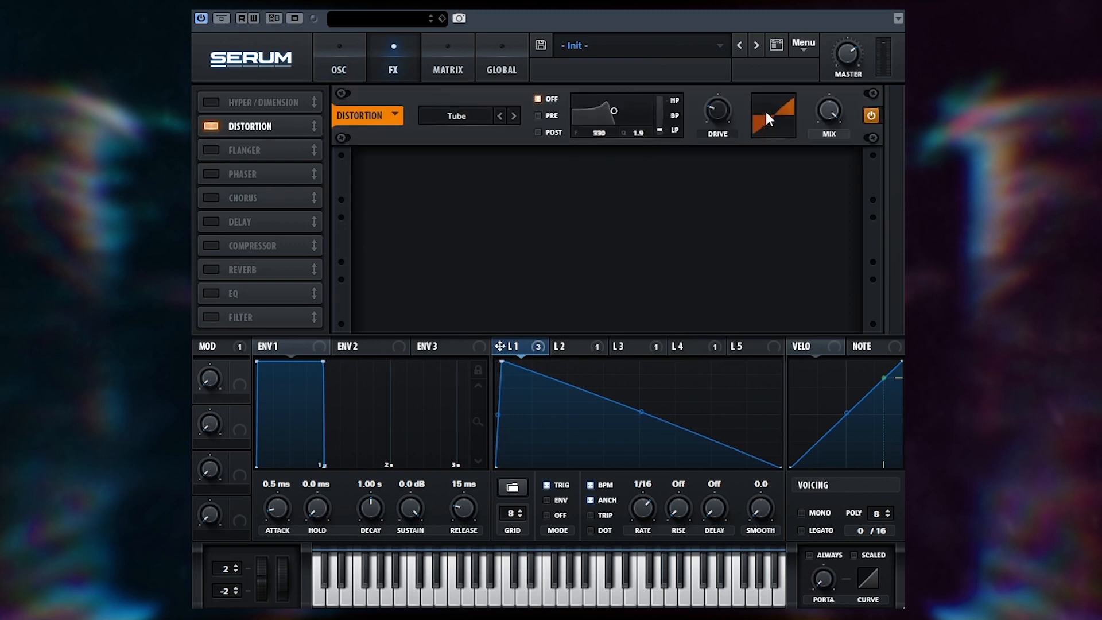
pyautogui.moveTo(717, 110); pyautogui.dragTo(711, 82)
pyautogui.moveTo(718, 111); pyautogui.dragTo(721, 31)
pyautogui.moveTo(737, 94); pyautogui.dragTo(695, 102)
# Add a compressor in multiband mode with a higher ratio, shorter attack and more gain.
pyautogui.click(211, 246)
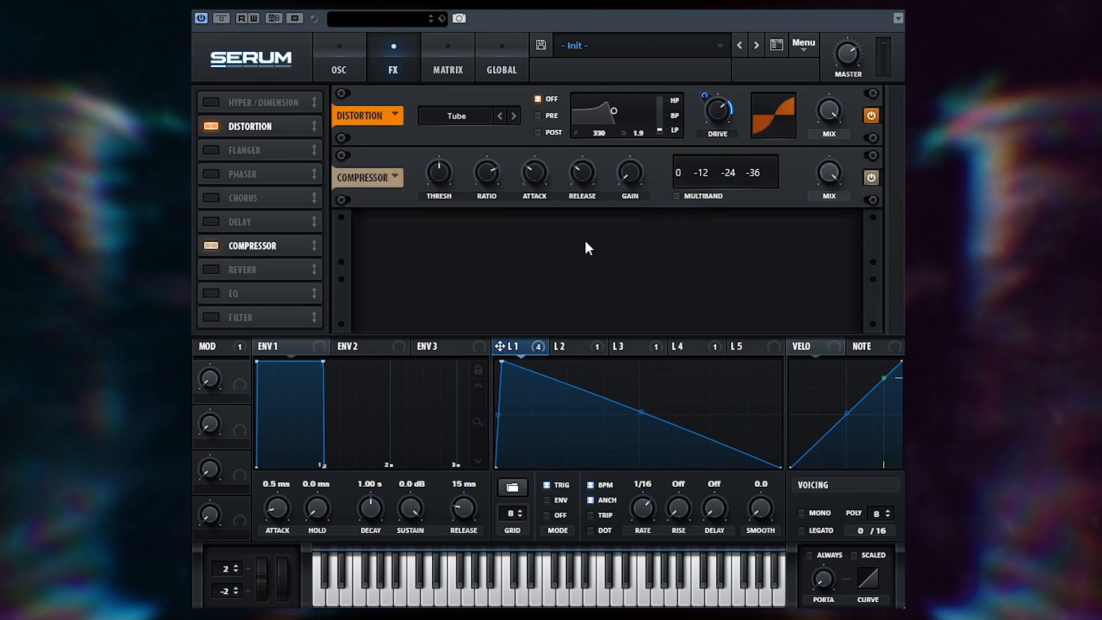
pyautogui.click(695, 198)
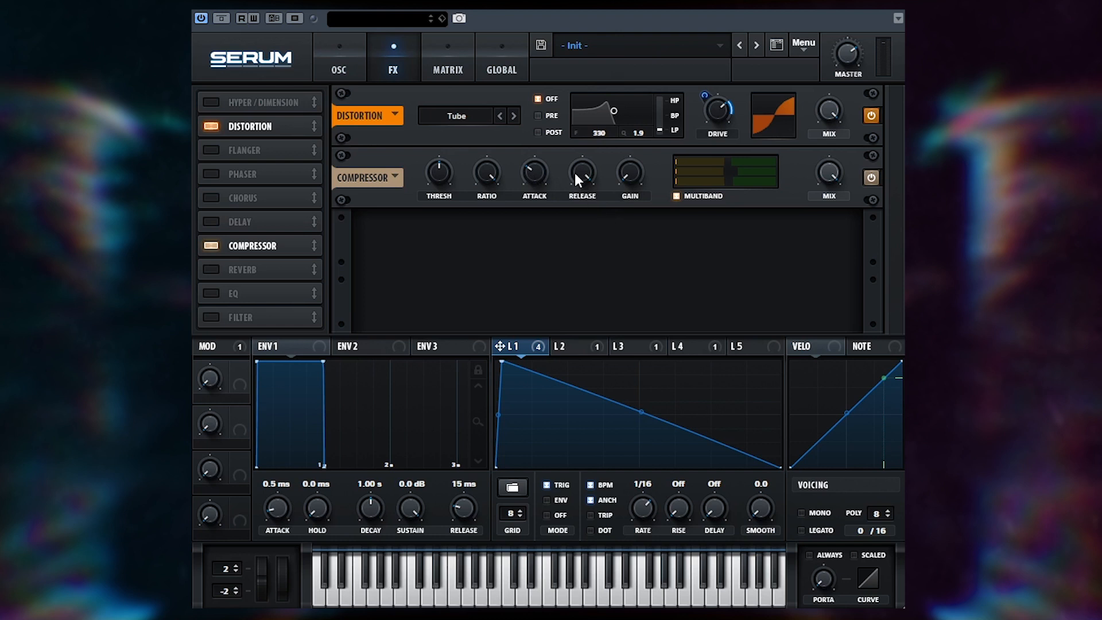
pyautogui.moveTo(534, 172)
pyautogui.mouseDown()
pyautogui.moveTo(539, 74)
pyautogui.moveTo(528, 219)
pyautogui.moveTo(518, 181)
pyautogui.mouseUp()
pyautogui.moveTo(611, 176); pyautogui.dragTo(634, 160)
# Reduce LFO 1's modulation of the noise level to about 7 and fine-tune LFO 3's noise level modulation.
pyautogui.click(352, 66)
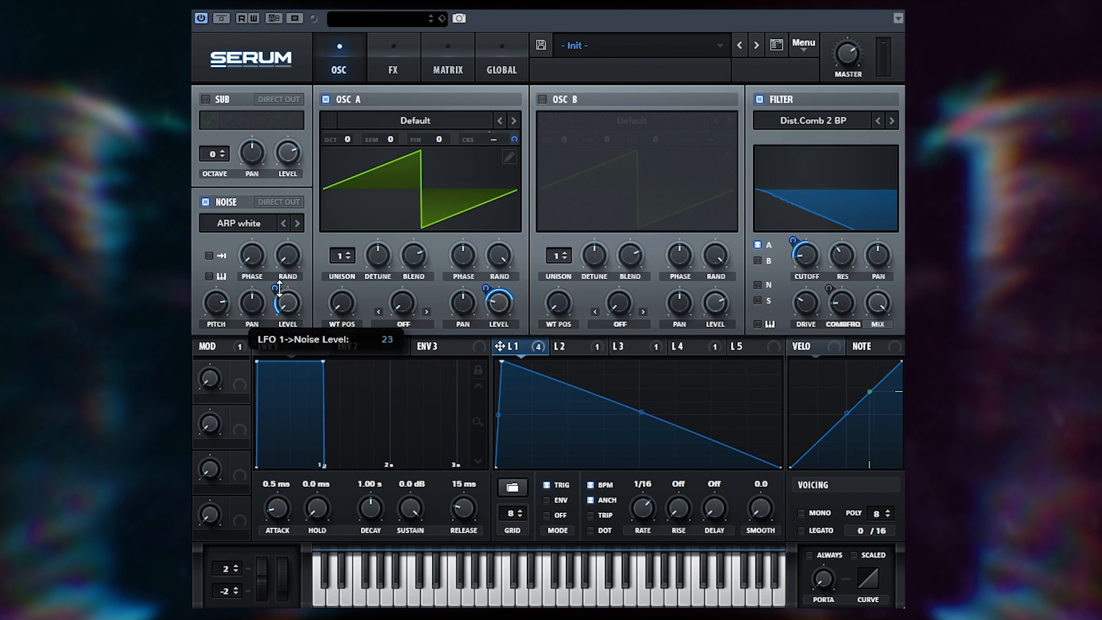
pyautogui.moveTo(280, 287)
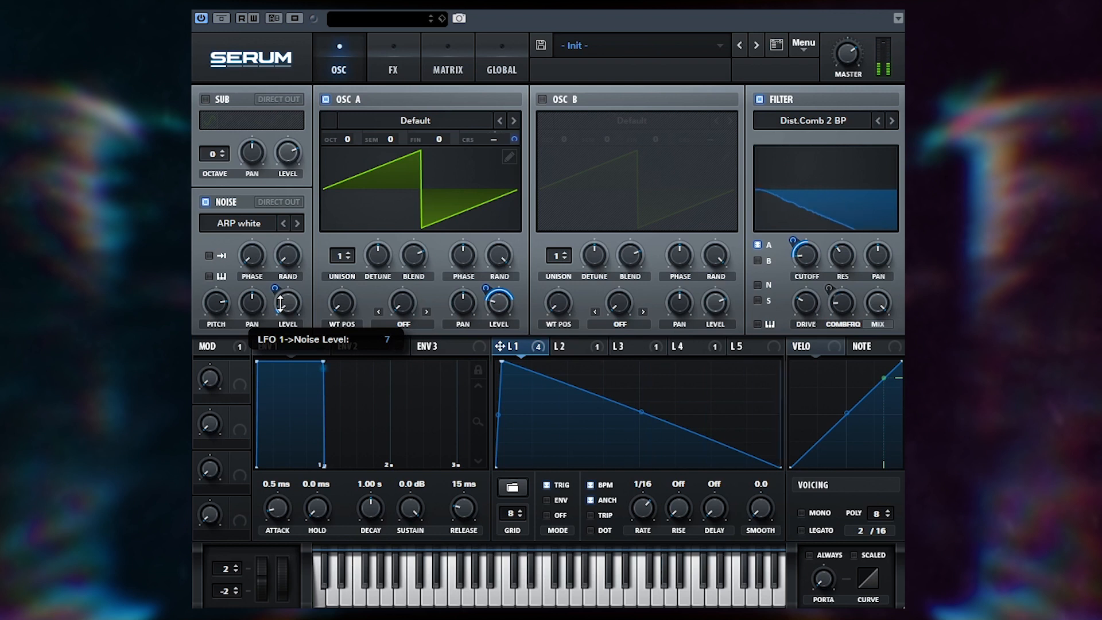
pyautogui.click(691, 348)
pyautogui.click(634, 348)
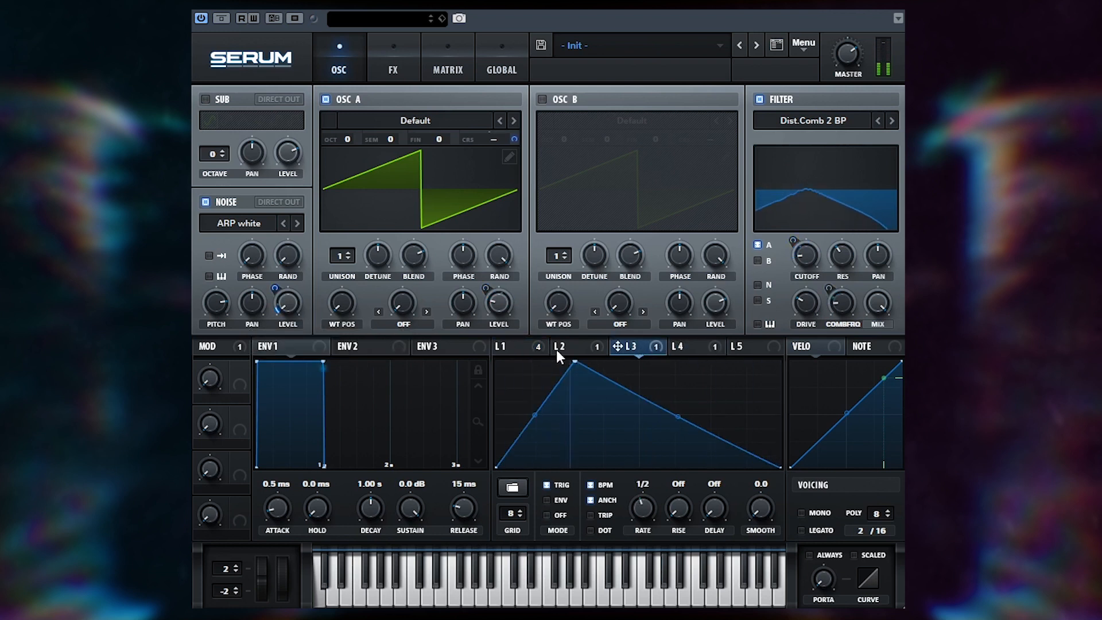
pyautogui.moveTo(280, 294)
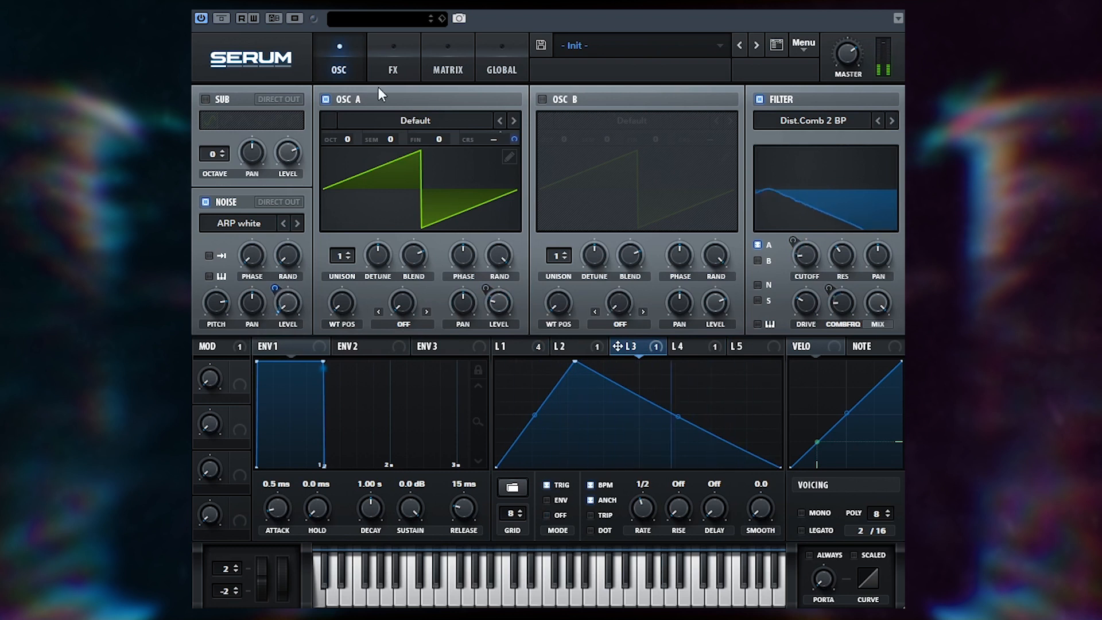
# Turn on the reverb effect, move it ahead of the compressor and switch it to Plate.
pyautogui.click(405, 54)
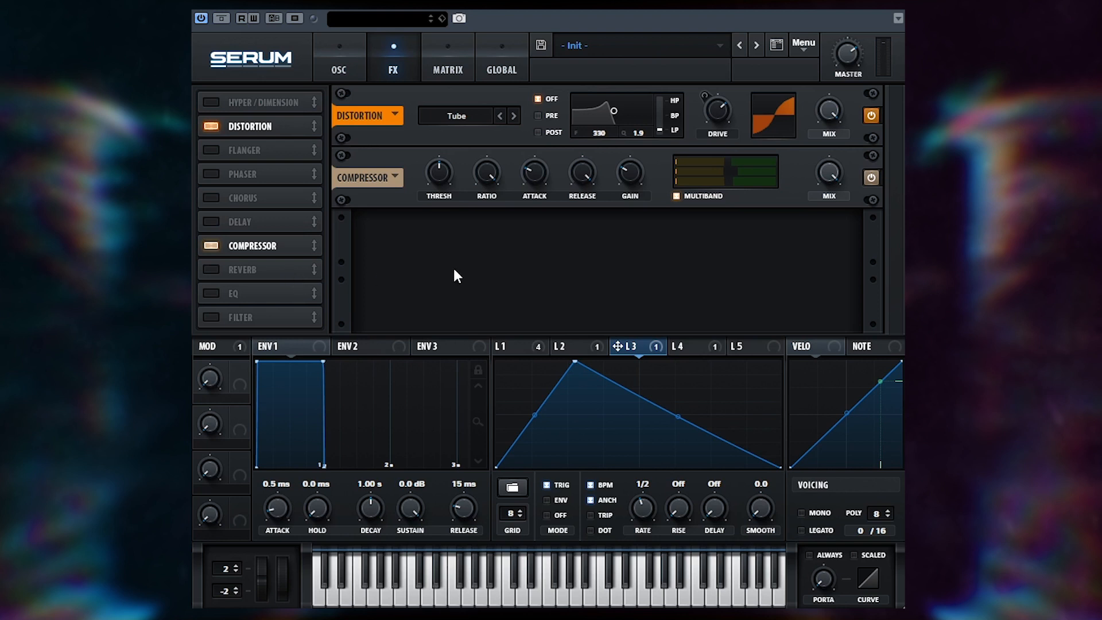
pyautogui.click(212, 270)
pyautogui.moveTo(268, 270); pyautogui.dragTo(280, 234)
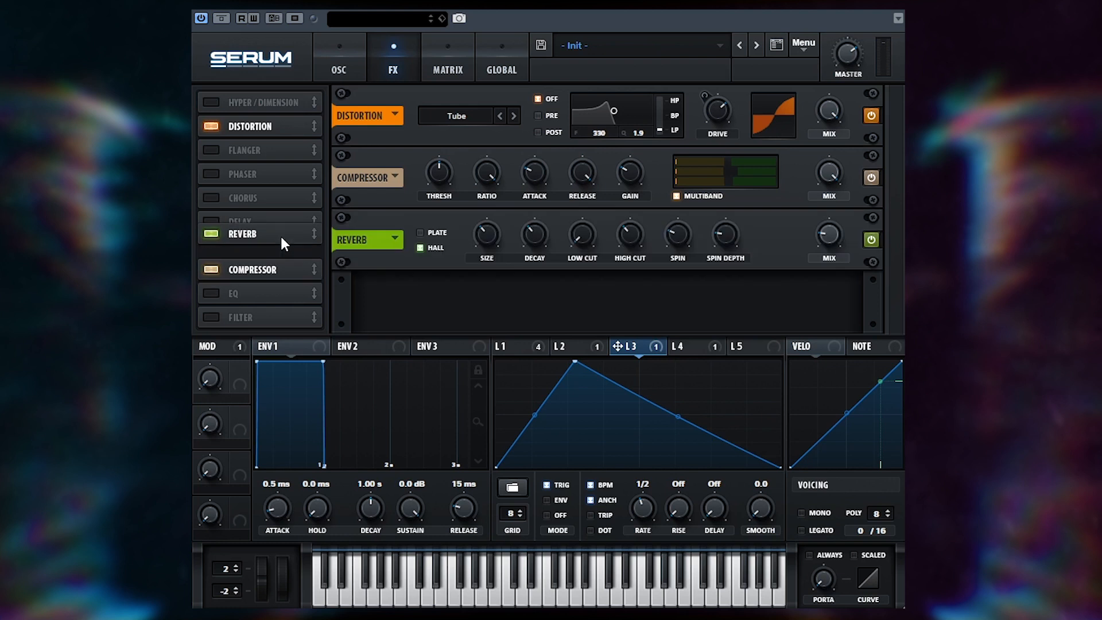
pyautogui.click(421, 171)
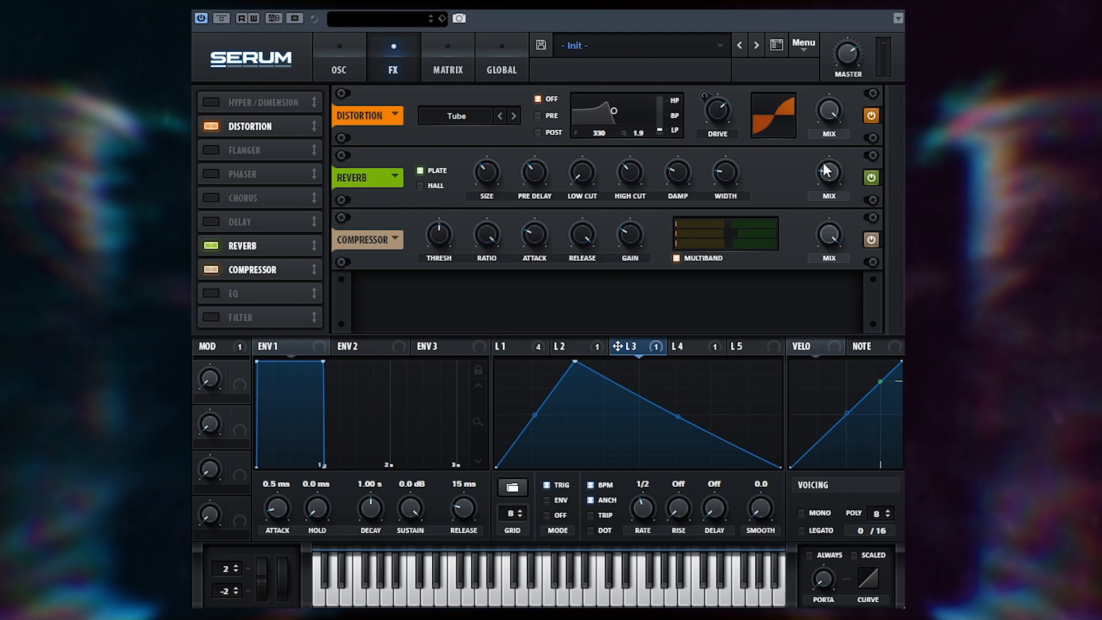
# Assign Macro 1 to the reverb mix and rename the macro VERB.
pyautogui.moveTo(240, 377); pyautogui.dragTo(813, 213)
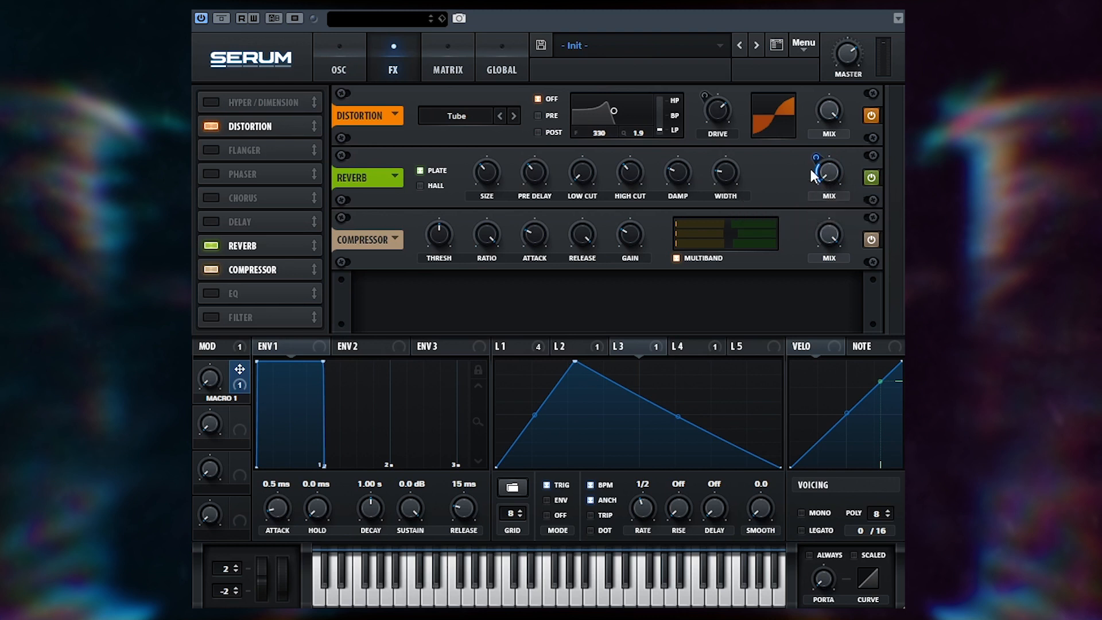
pyautogui.doubleClick(226, 396)
pyautogui.write('VERB')
# Increase the reverb's width, reduce its size, and raise its low cut and high cut.
pyautogui.moveTo(726, 178); pyautogui.dragTo(726, 143)
pyautogui.moveTo(483, 174); pyautogui.dragTo(481, 185)
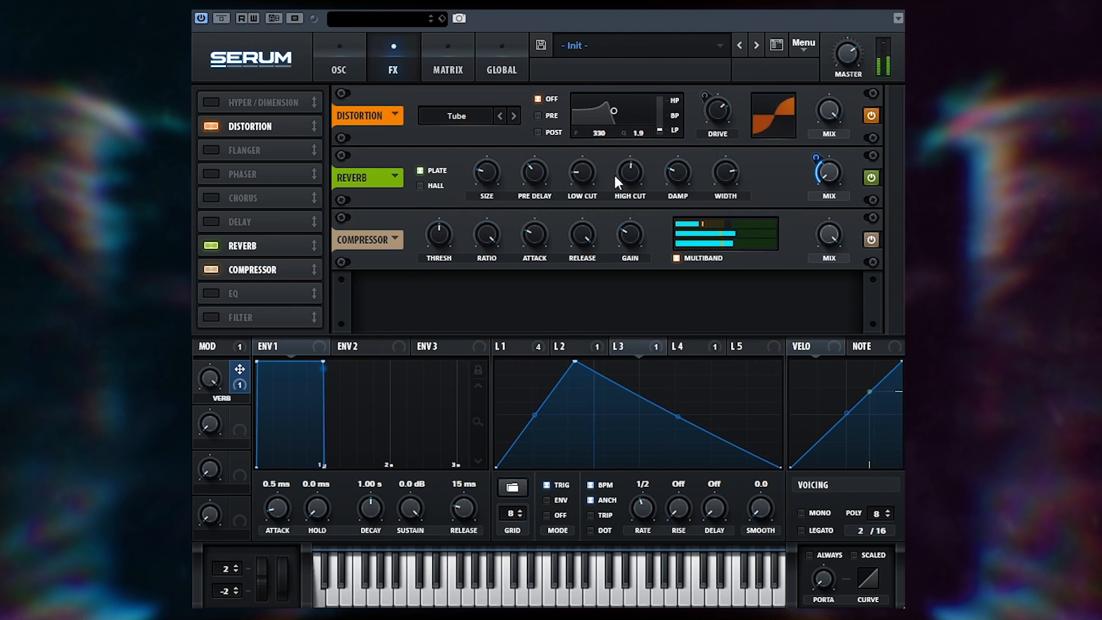
pyautogui.moveTo(582, 172); pyautogui.dragTo(560, 135)
pyautogui.moveTo(631, 167)
pyautogui.mouseDown()
pyautogui.moveTo(642, 124)
pyautogui.moveTo(629, 184)
pyautogui.moveTo(632, 160)
pyautogui.mouseUp()
pyautogui.moveTo(617, 187); pyautogui.dragTo(624, 166)
# Sweep the VERB macro to audition different amounts of reverb.
pyautogui.moveTo(206, 376); pyautogui.dragTo(202, 263)
pyautogui.moveTo(201, 384); pyautogui.dragTo(204, 346)
pyautogui.moveTo(203, 347); pyautogui.dragTo(204, 381)
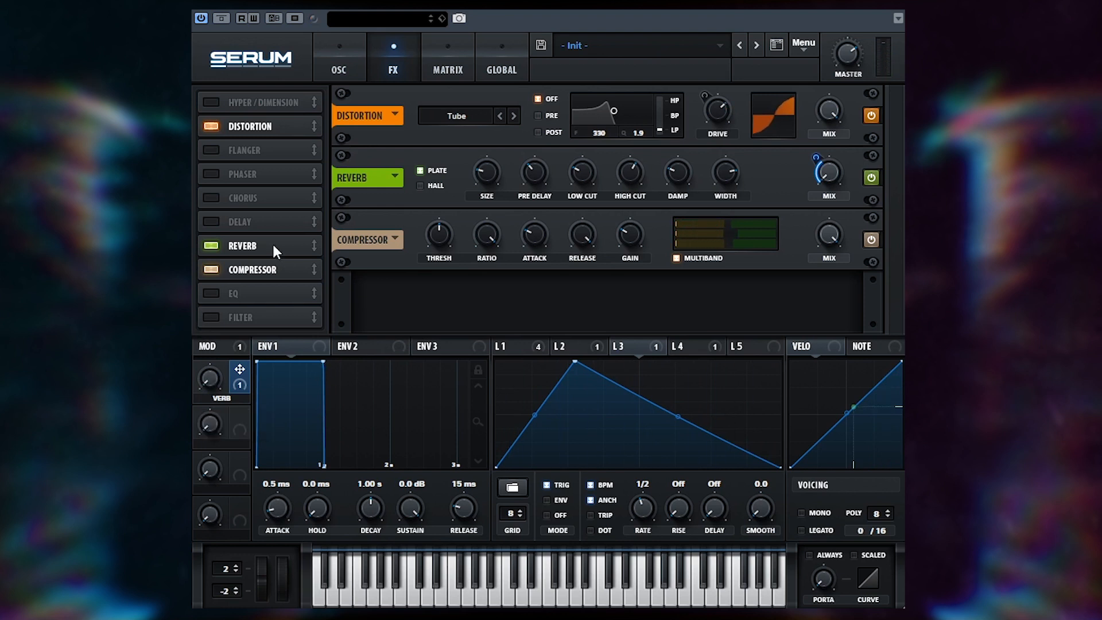
# Turn on the filter effect, move it ahead of the EQ and set its type to Combs.
pyautogui.click(233, 319)
pyautogui.moveTo(247, 316); pyautogui.dragTo(290, 294)
pyautogui.click(483, 305)
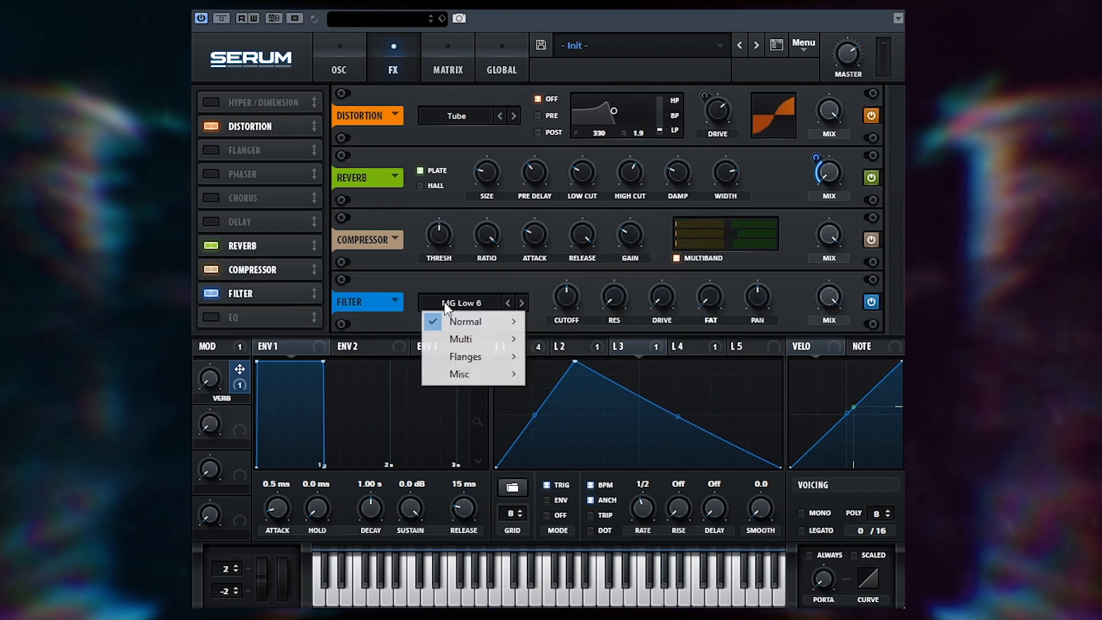
pyautogui.moveTo(462, 374)
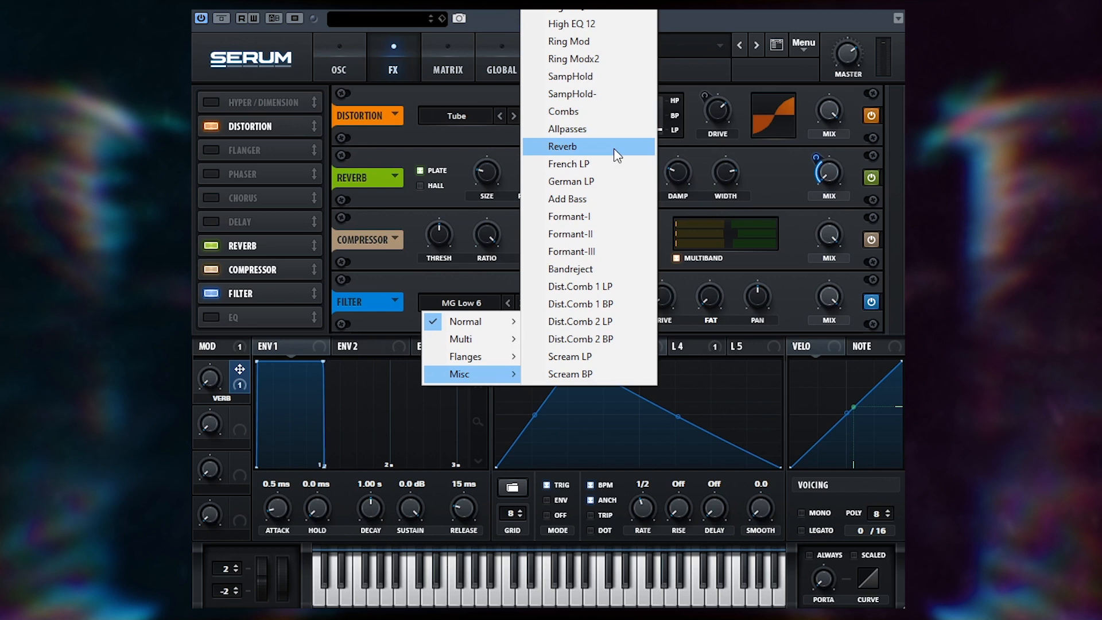
pyautogui.click(614, 111)
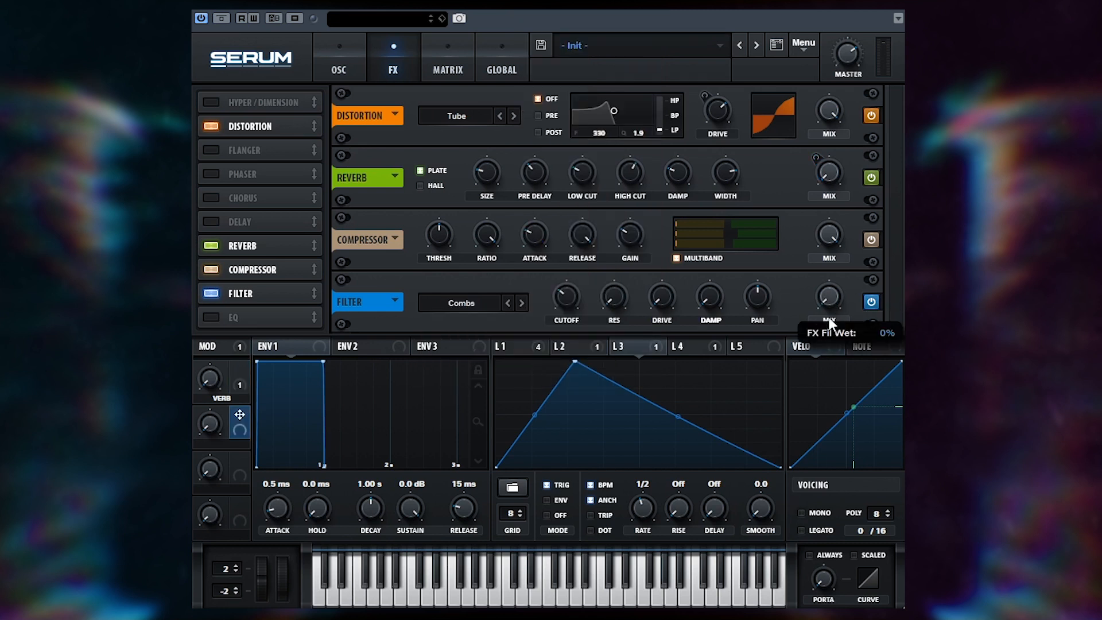
# Assign Macro 2, named FX, to the comb filter's mix, and adjust the filter's cutoff and resonance.
pyautogui.moveTo(826, 303); pyautogui.dragTo(828, 298)
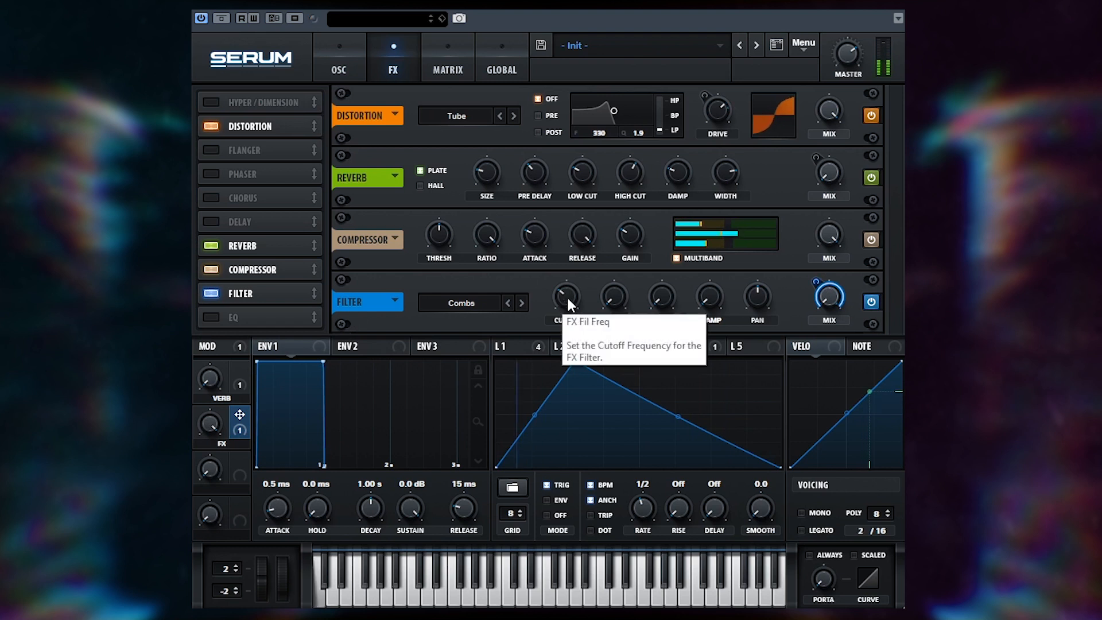
pyautogui.moveTo(566, 298); pyautogui.dragTo(627, 197)
pyautogui.moveTo(625, 288); pyautogui.dragTo(609, 325)
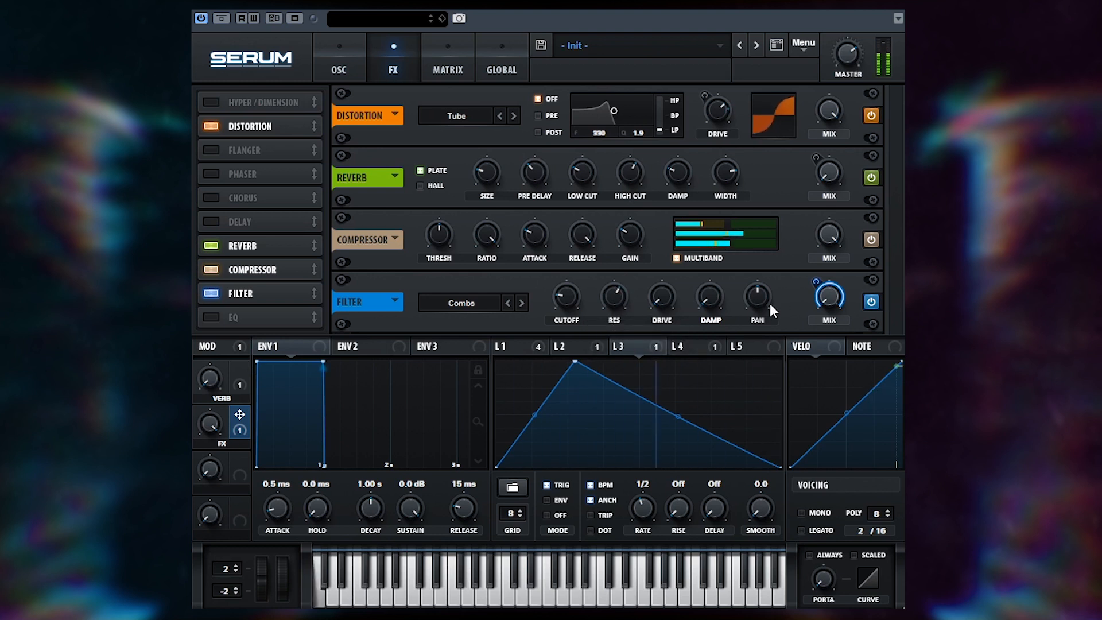
# Sweep the VERB and FX macros to audition the reverb and comb filter amounts.
pyautogui.moveTo(708, 301)
pyautogui.moveTo(206, 382); pyautogui.dragTo(208, 225)
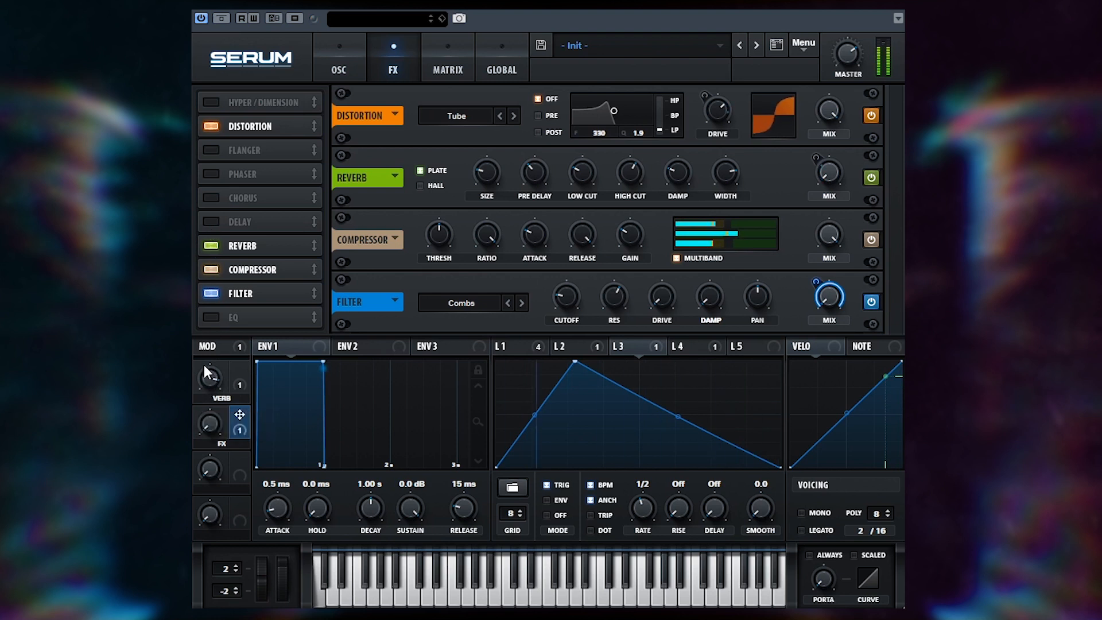
pyautogui.moveTo(208, 415); pyautogui.dragTo(201, 463)
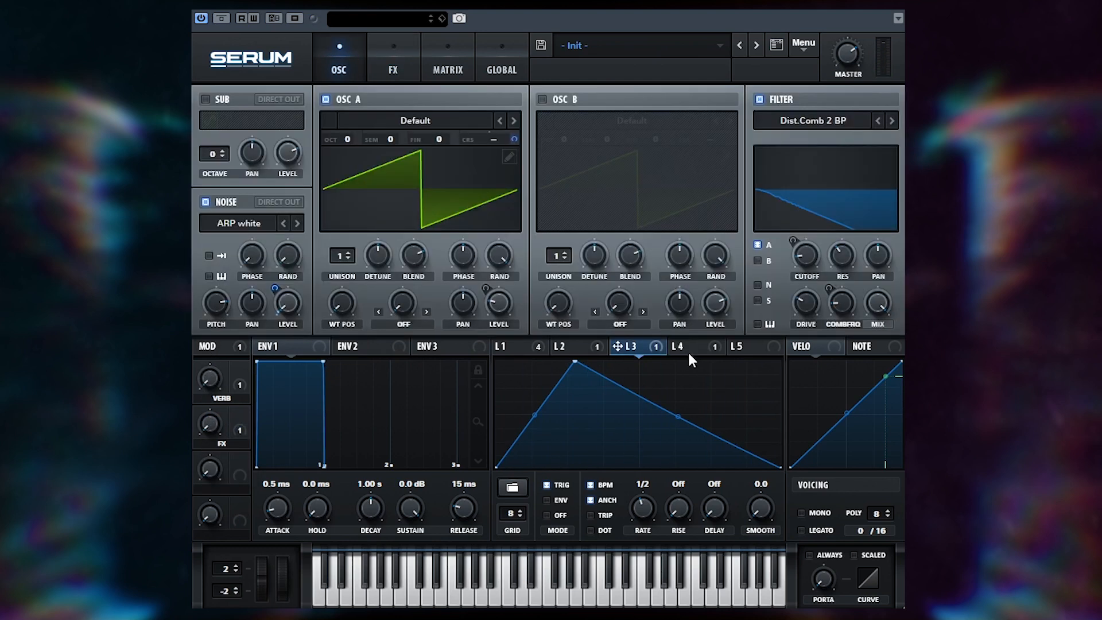
# Set LFO 2's rate to bar and assign Macro 3 to modulate that rate.
pyautogui.click(585, 348)
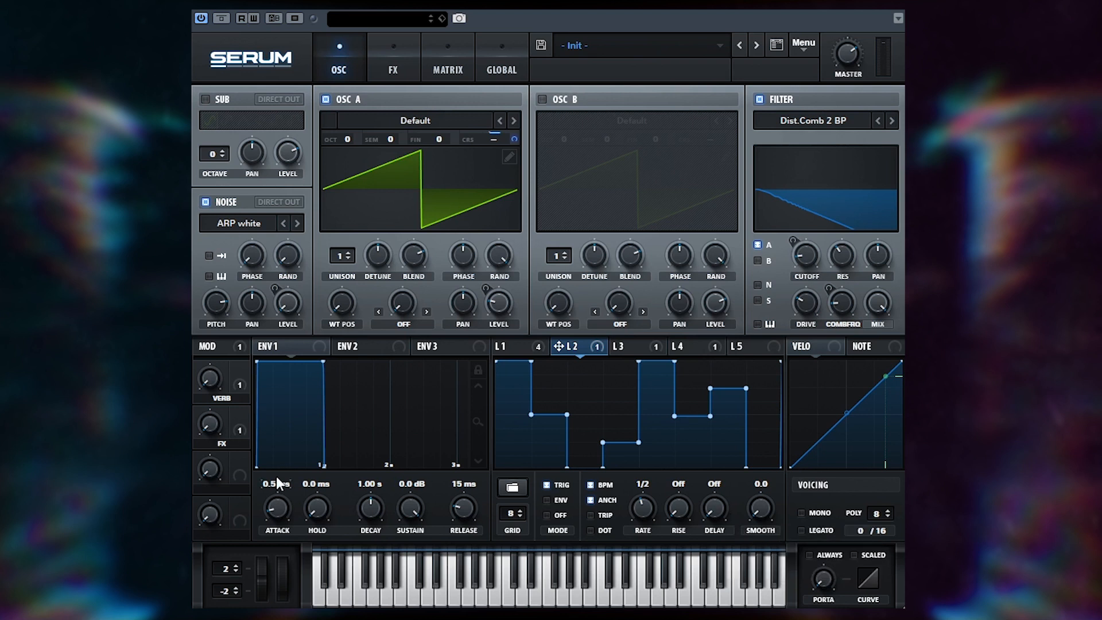
pyautogui.moveTo(239, 467); pyautogui.dragTo(641, 512)
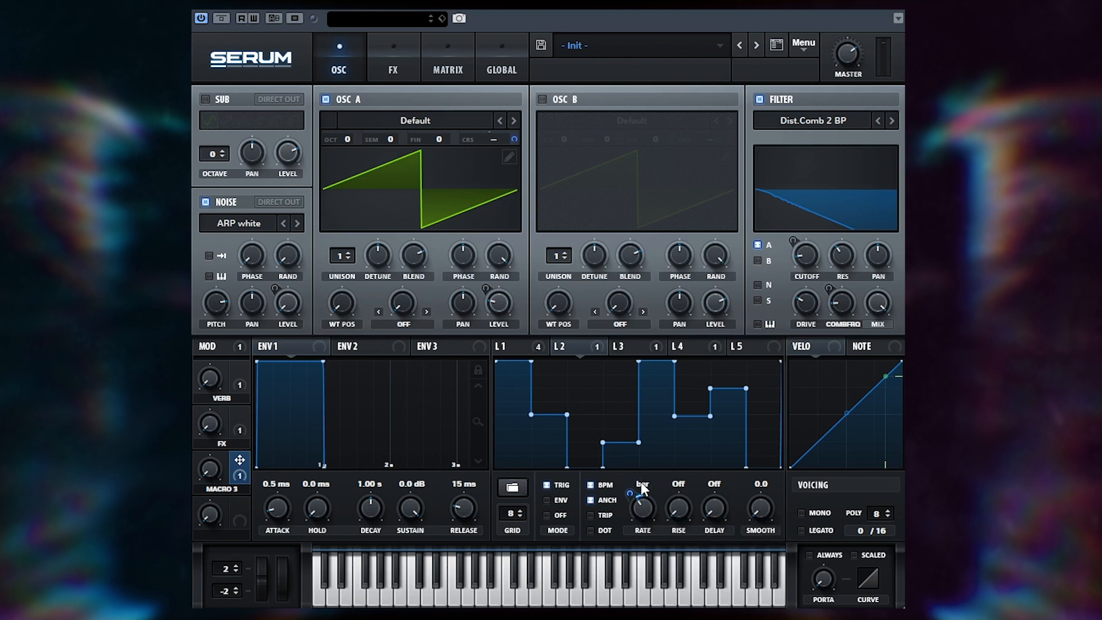
pyautogui.moveTo(633, 486)
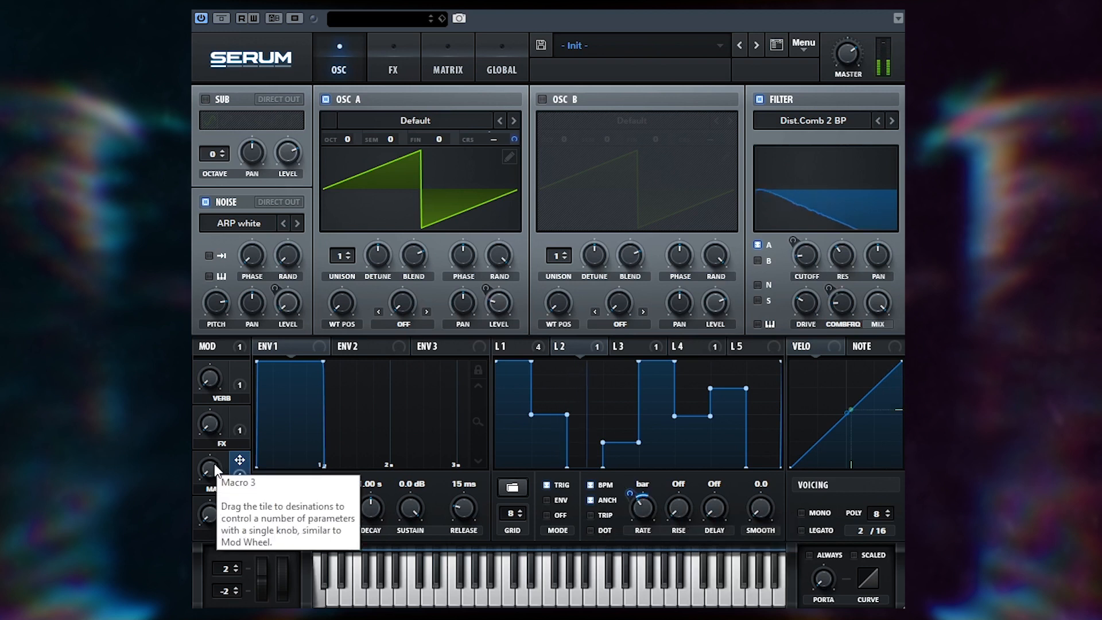
# Sweep Macro 3 to audition different LFO 2 rates.
pyautogui.moveTo(215, 463); pyautogui.dragTo(220, 393)
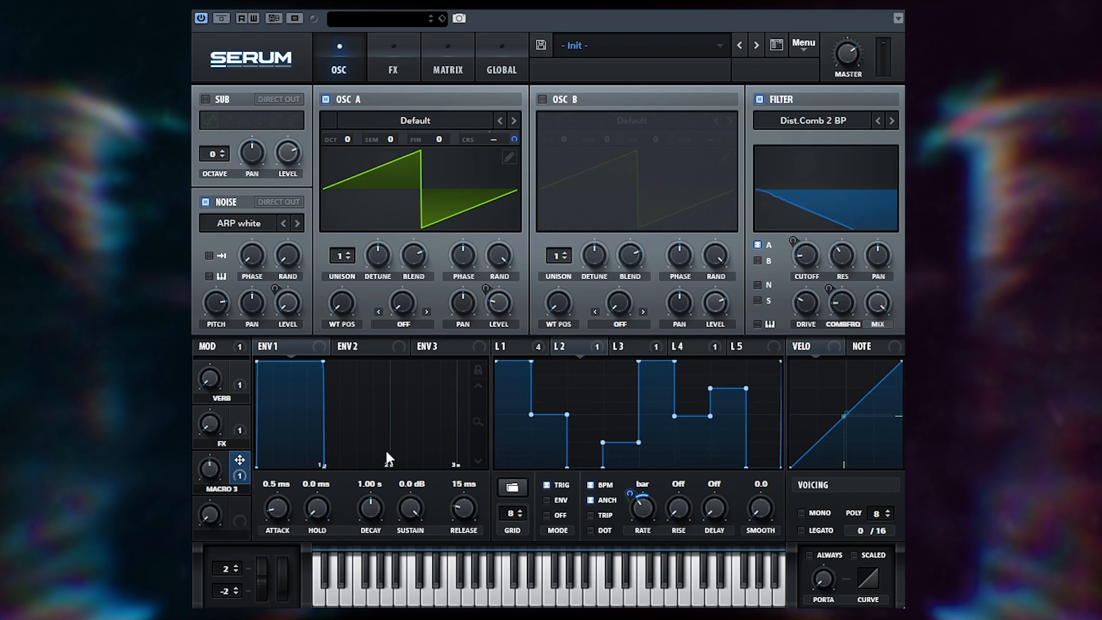
pyautogui.moveTo(209, 470)
pyautogui.mouseDown()
pyautogui.moveTo(209, 385)
pyautogui.moveTo(192, 412)
pyautogui.moveTo(194, 505)
pyautogui.moveTo(192, 456)
pyautogui.mouseUp()
# Review LFO 3 and LFO 1 and the oscillator, filter and effects parameters they modulate.
pyautogui.click(631, 346)
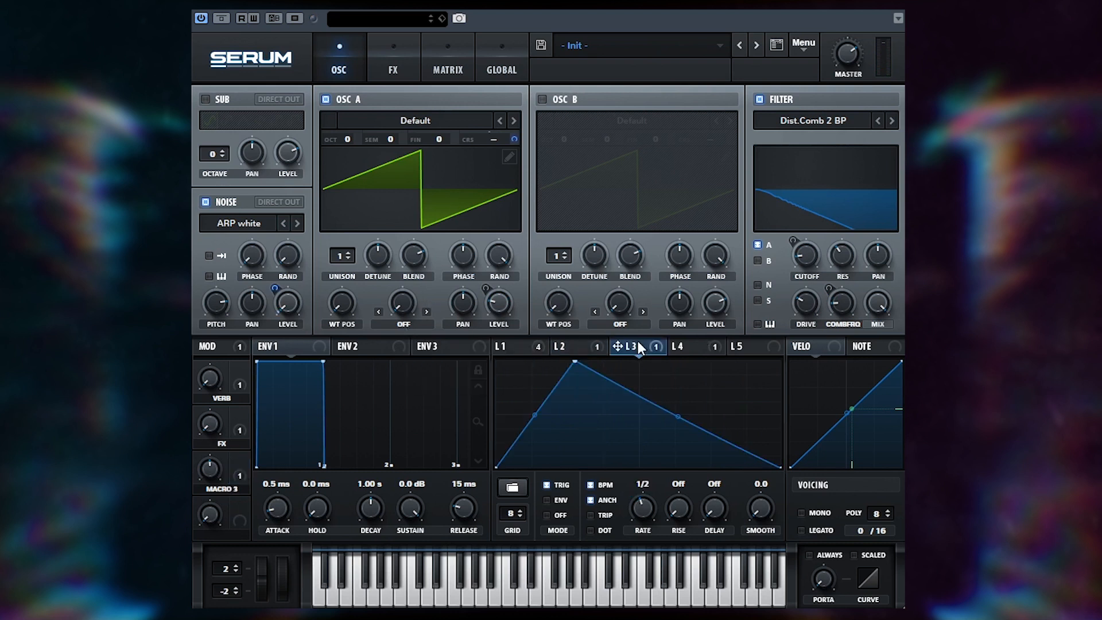
pyautogui.click(533, 348)
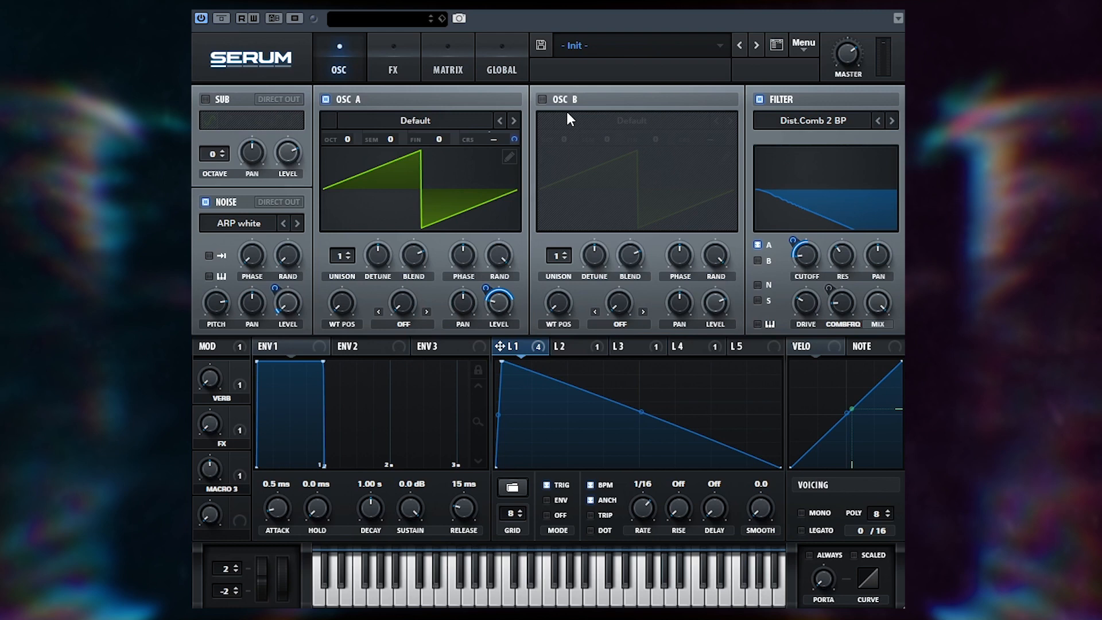
pyautogui.click(394, 77)
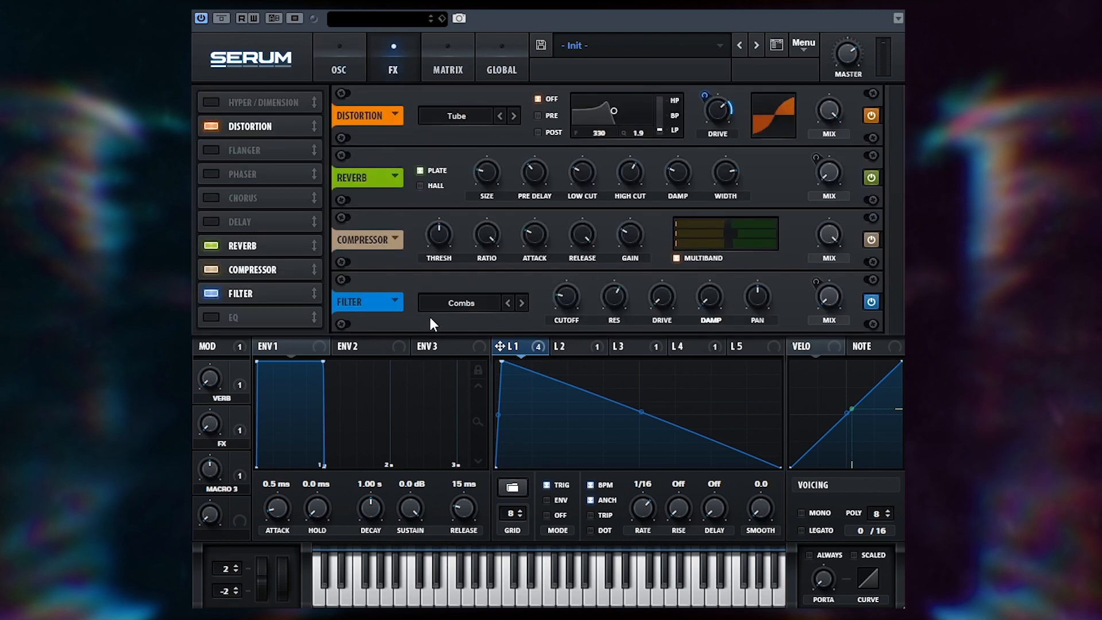
pyautogui.click(336, 60)
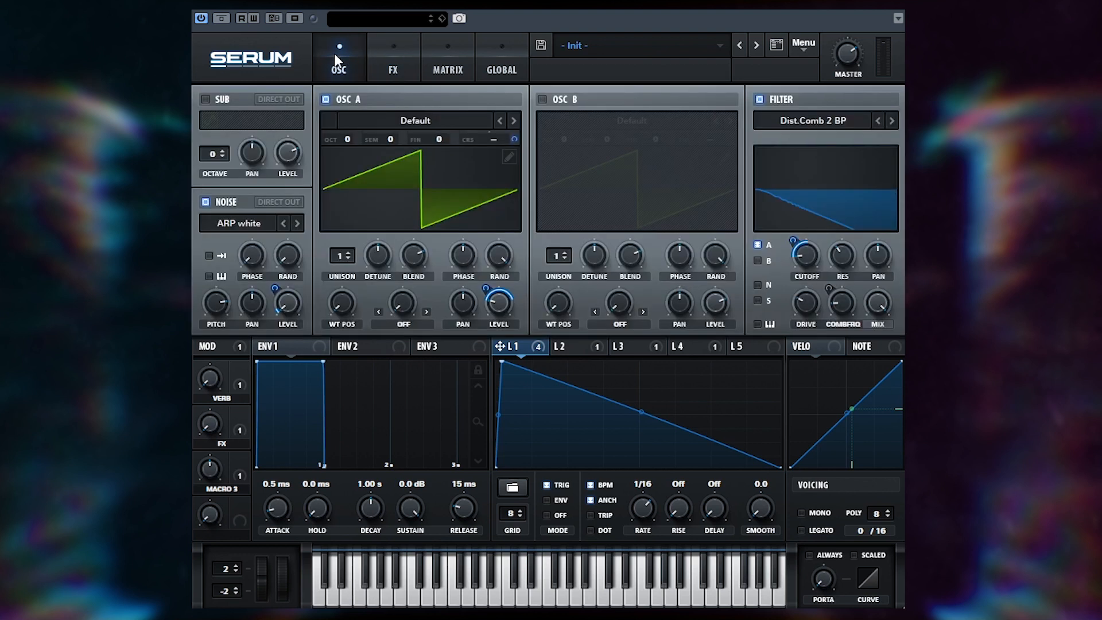